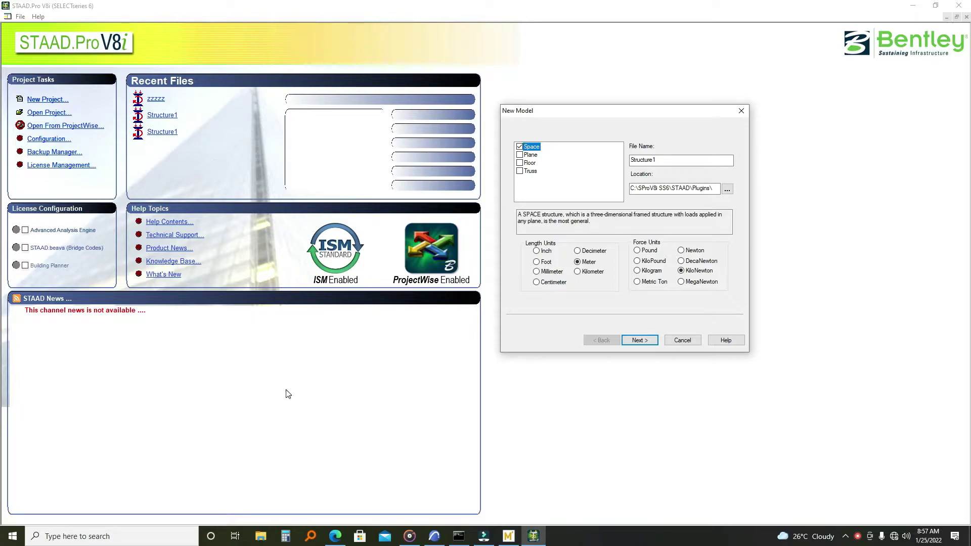
Step: Switch to the Mathcad worksheet and set the wall height h to 700 mm for the udl calculation
mouse_move(509, 537)
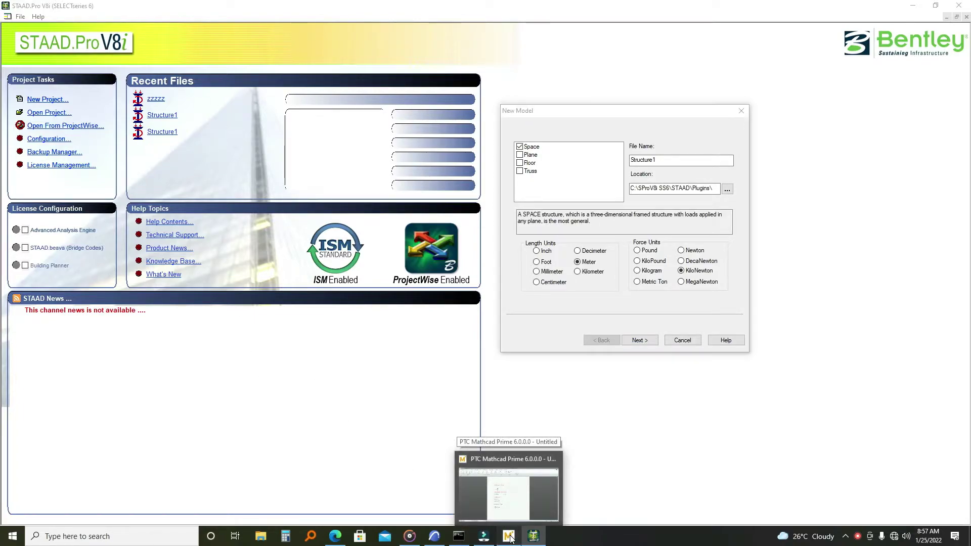
left_click(509, 538)
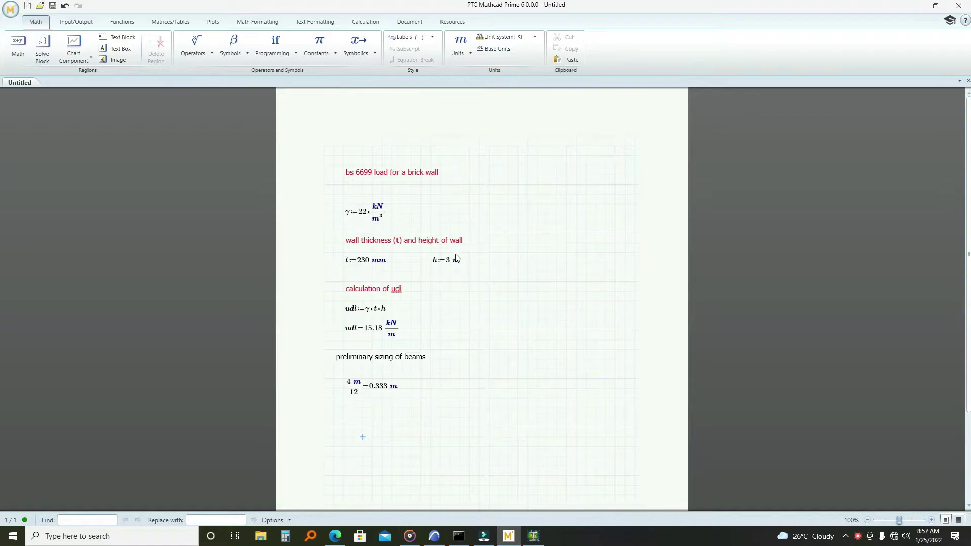
left_click(450, 261)
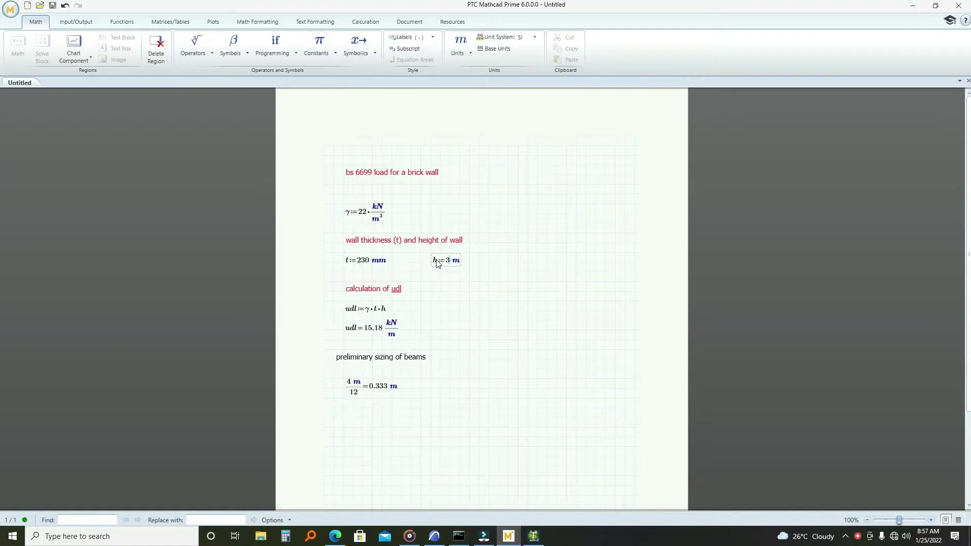
key("BackSpace")
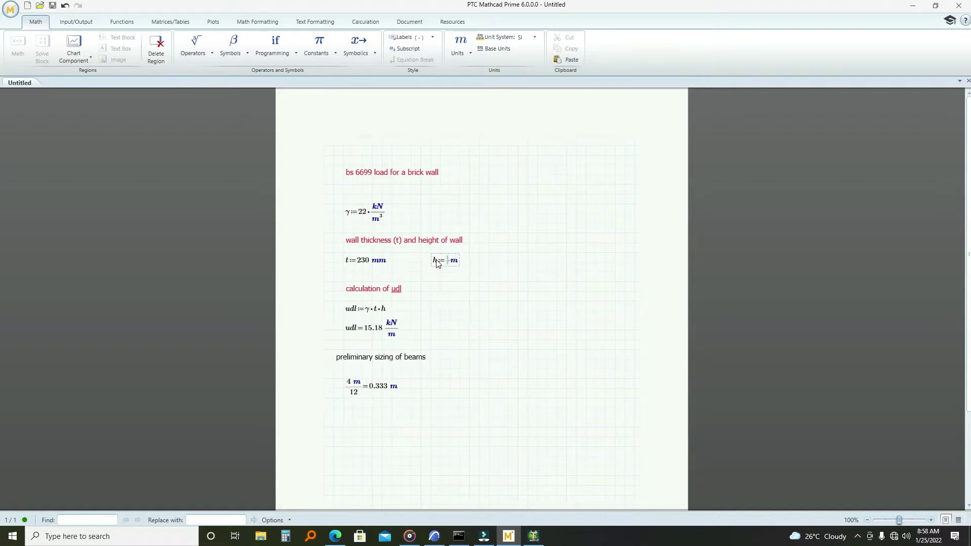
type("700")
left_click(461, 262)
left_click(463, 263)
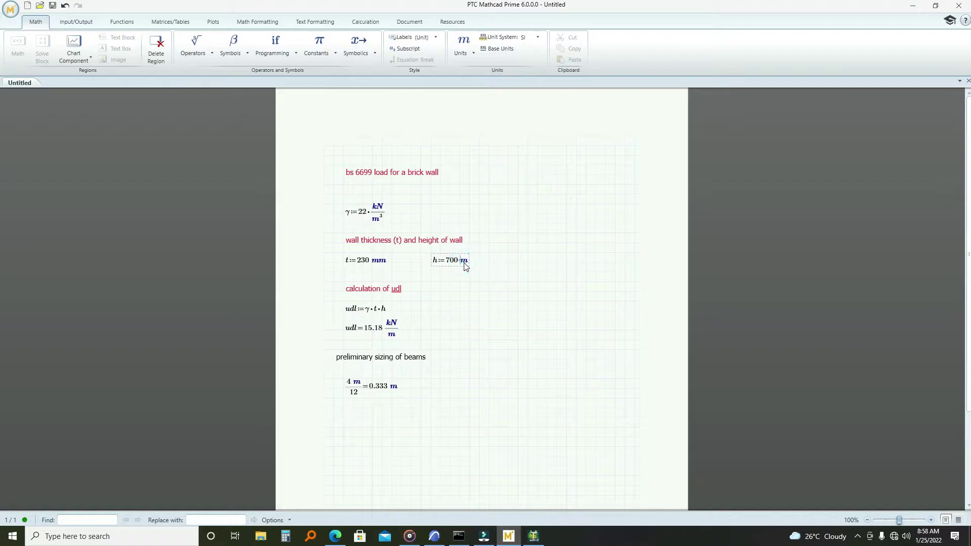
type("m")
left_click(430, 310)
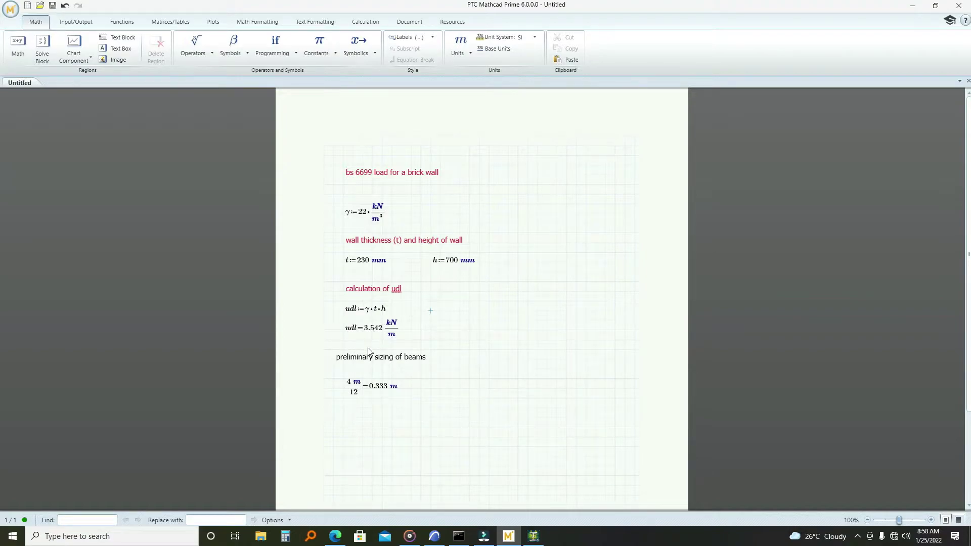
Step: Set the span in the preliminary beam sizing formula to 6 m, divided by 12
left_click(357, 385)
left_click(351, 383)
left_click(348, 385)
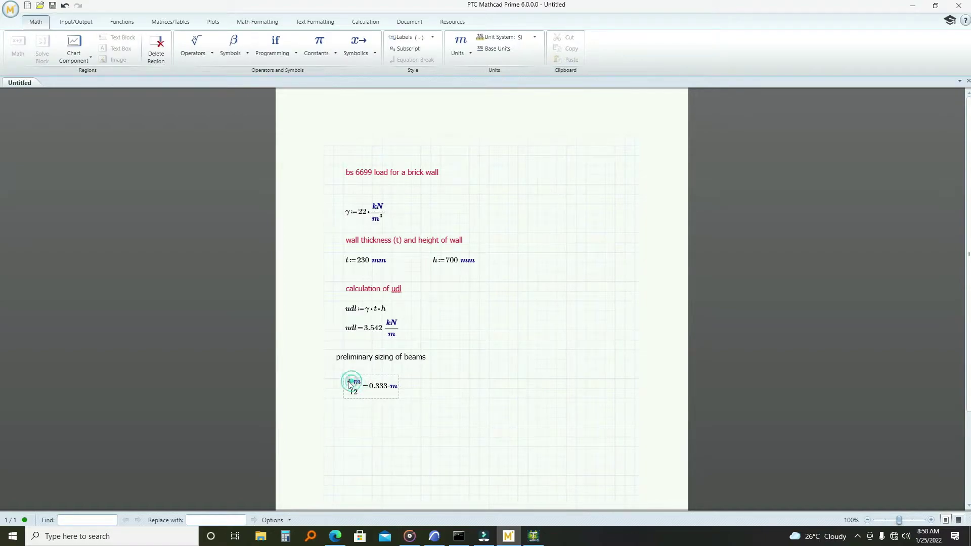
left_click(349, 384)
type("6")
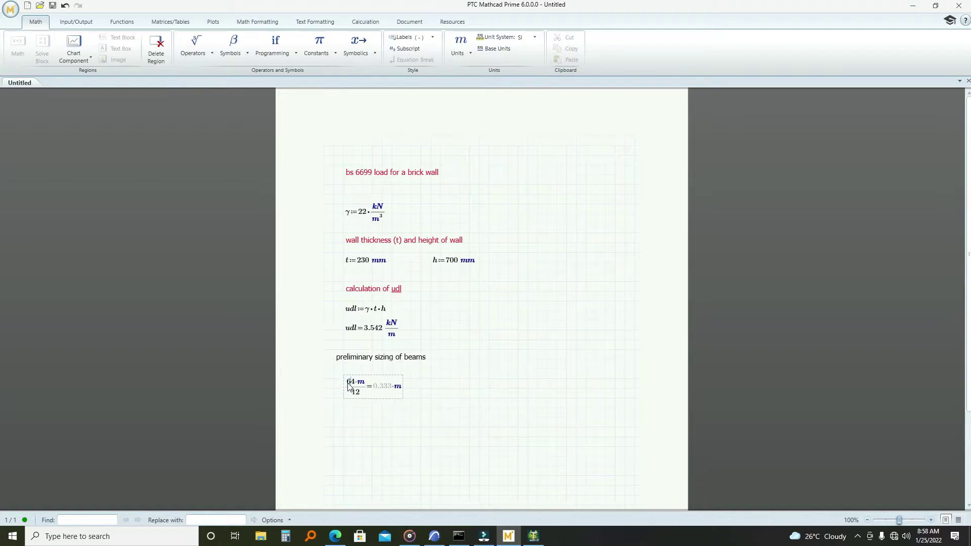
key("Delete")
left_click(357, 420)
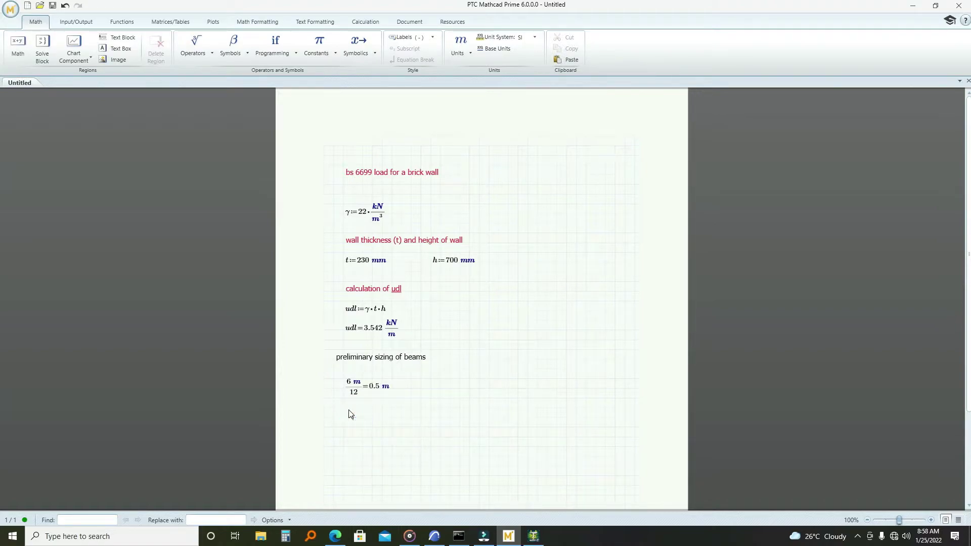
left_click(381, 389)
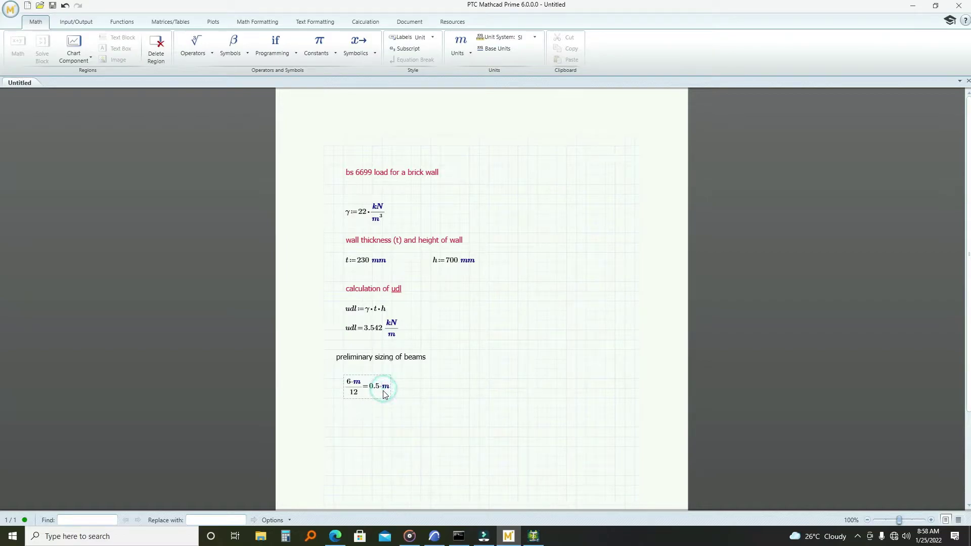
left_click(353, 427)
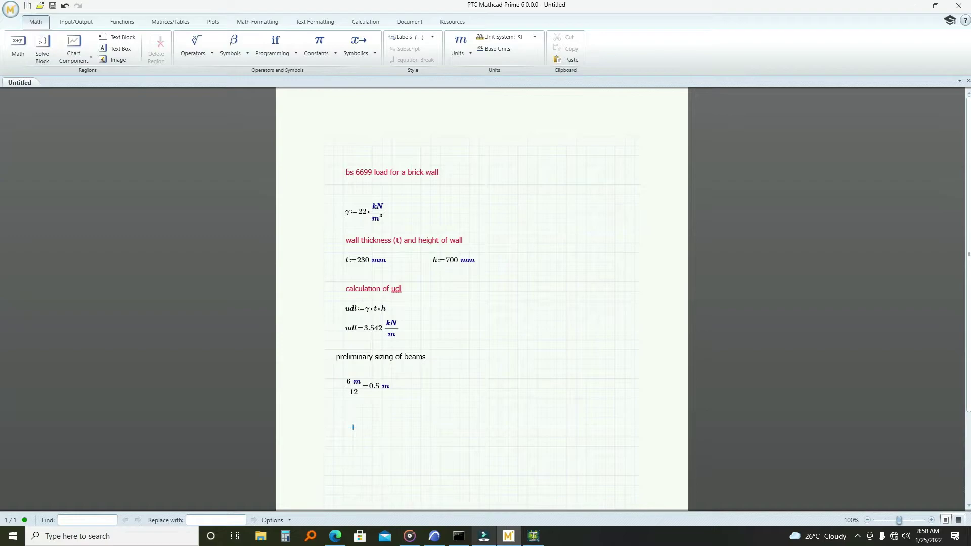
Step: Switch to STAAD.Pro and create a Space model named qqqqqq in metres and kilonewtons, starting with Add Beam
mouse_move(532, 542)
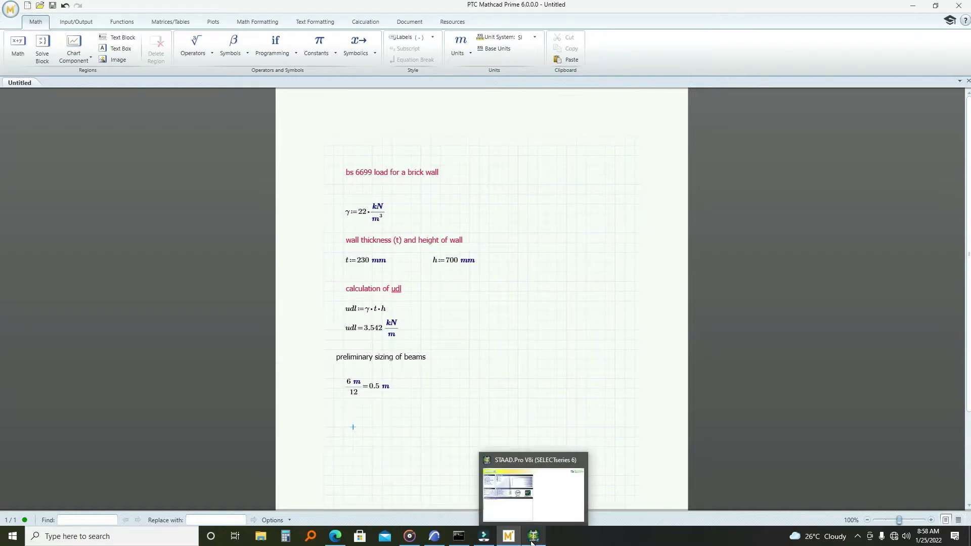
left_click(528, 503)
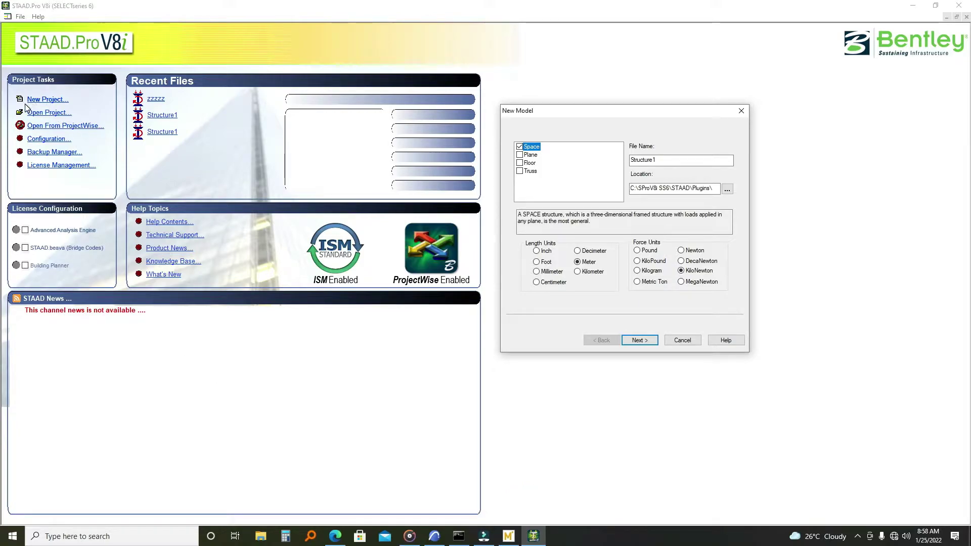
left_click_drag(528, 111, 397, 95)
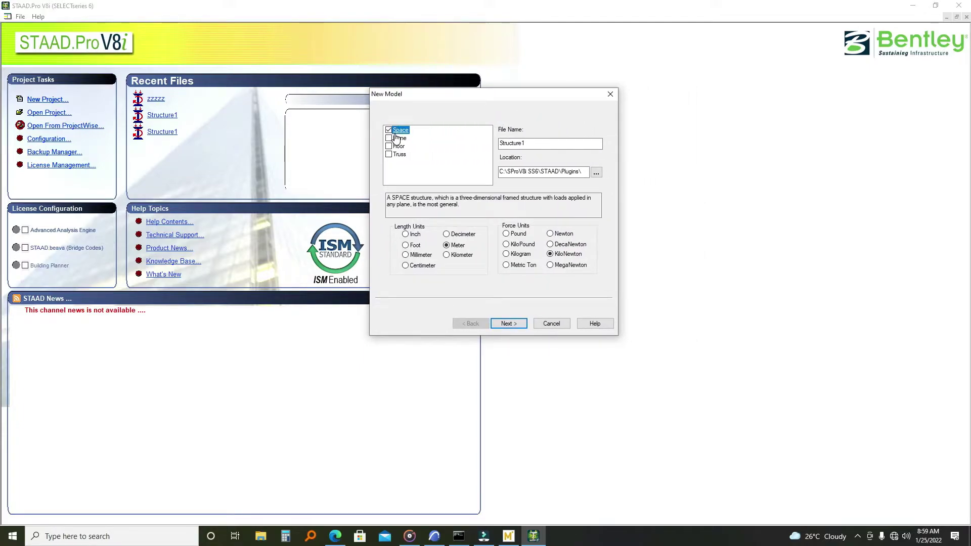
key("Tab")
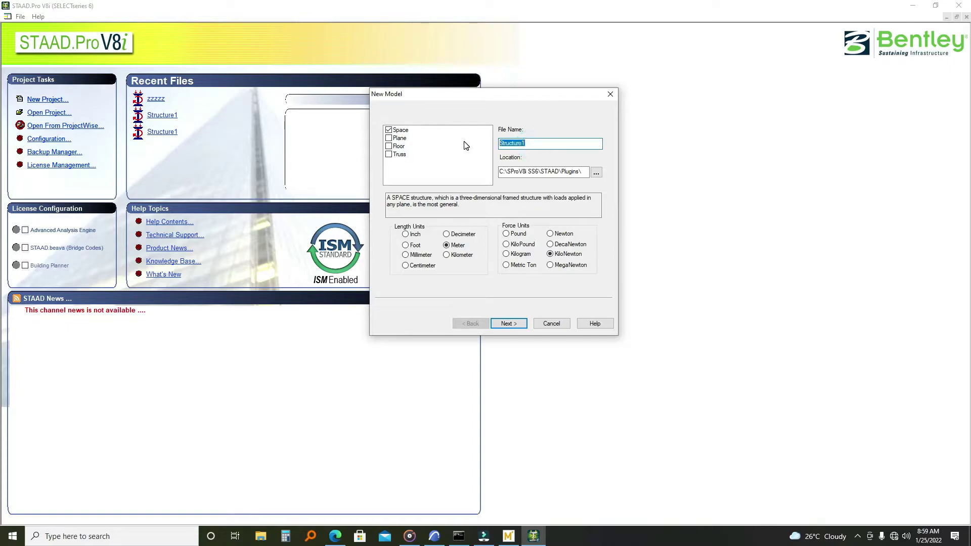
type("qqqqqq")
left_click(507, 324)
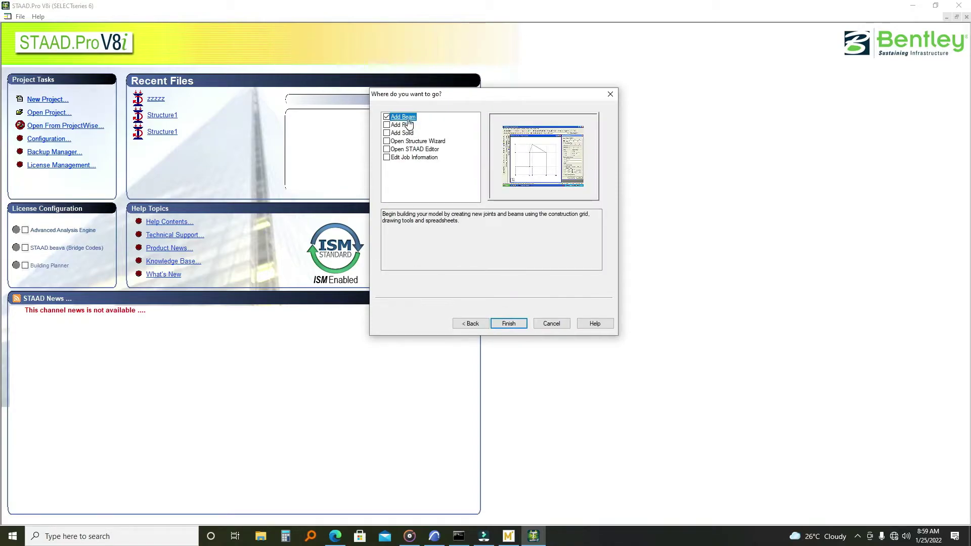
left_click(508, 322)
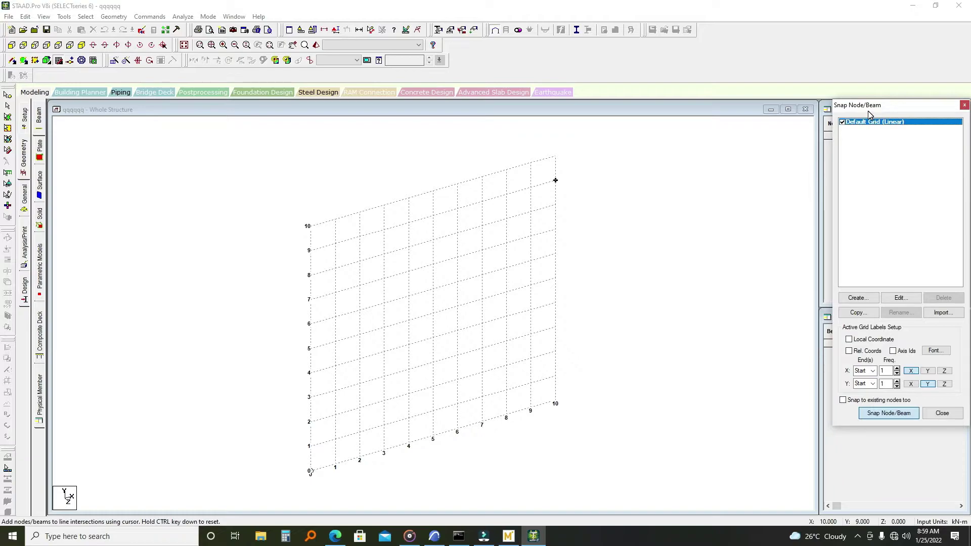
Step: Draw a 6 m beam along the X axis from the grid origin and close the snap grid
left_click(310, 471)
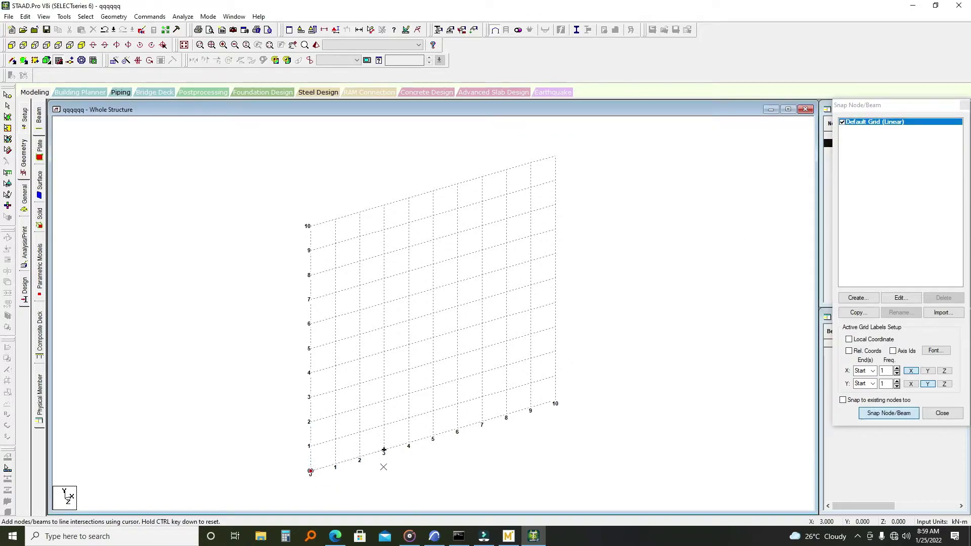
left_click(457, 429)
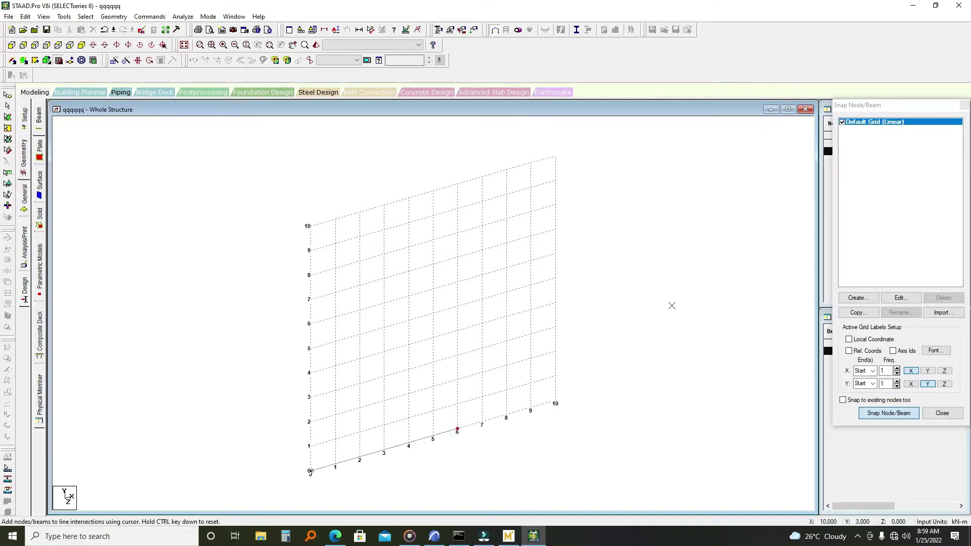
left_click(941, 413)
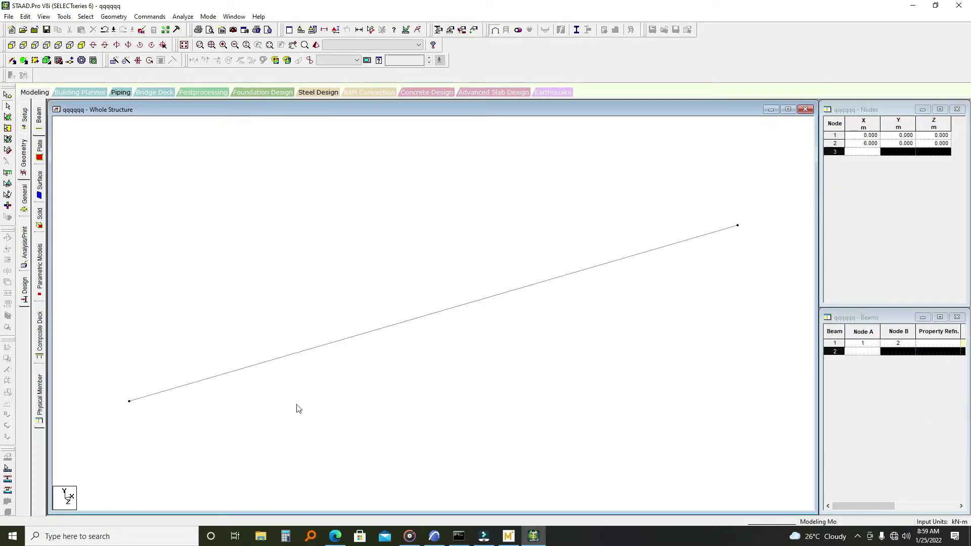
Step: Start defining a rectangular concrete section property with a depth YD of 0.5 m
scroll(269, 368, "down", 4)
middle_click_drag(329, 333, 322, 348)
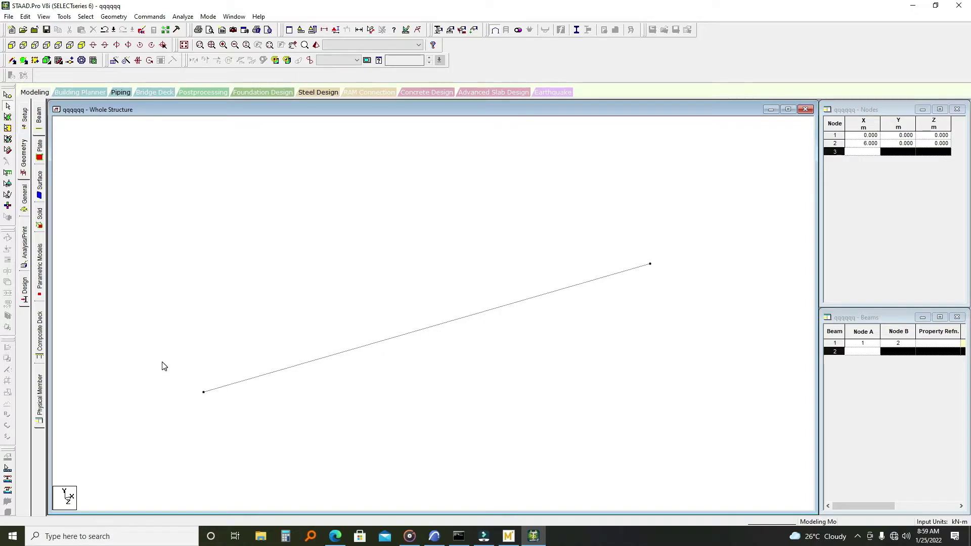
left_click(25, 205)
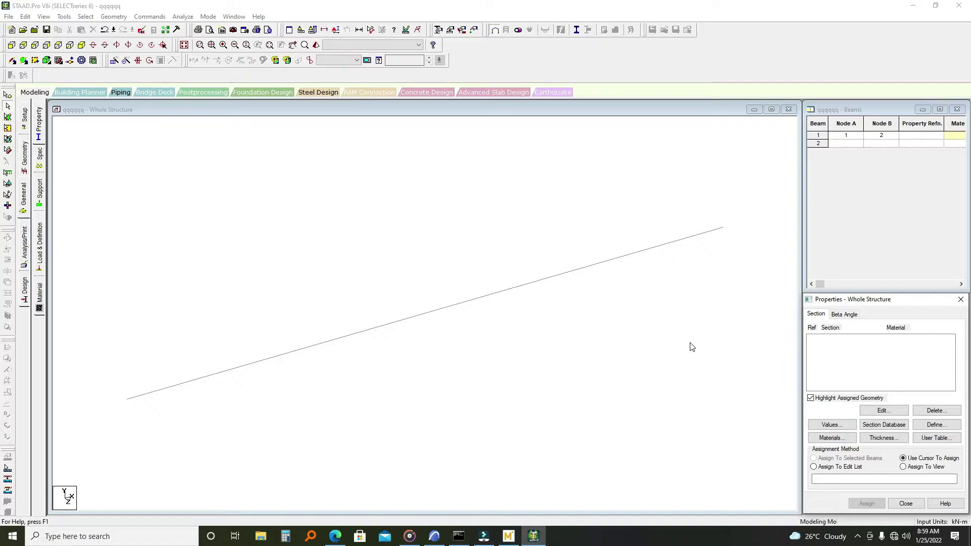
left_click(931, 427)
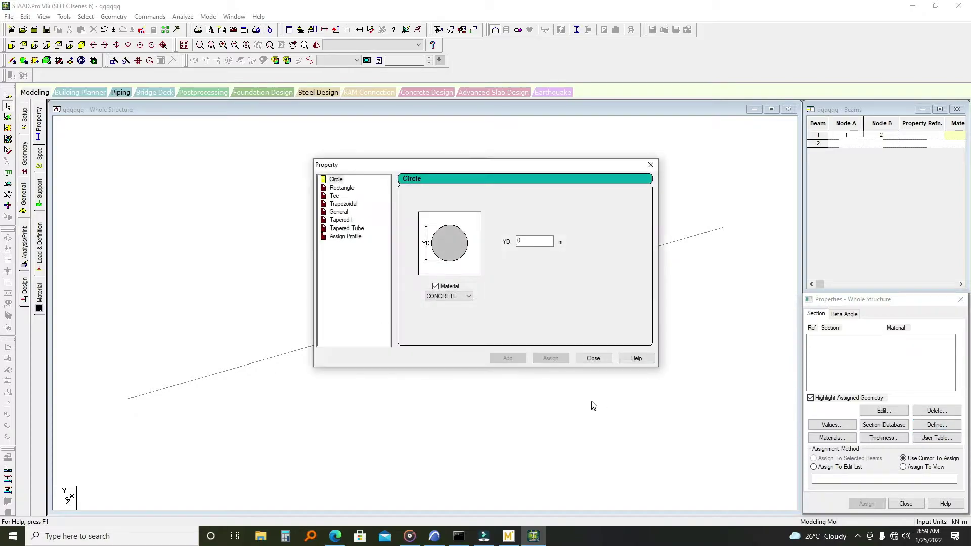
left_click(328, 189)
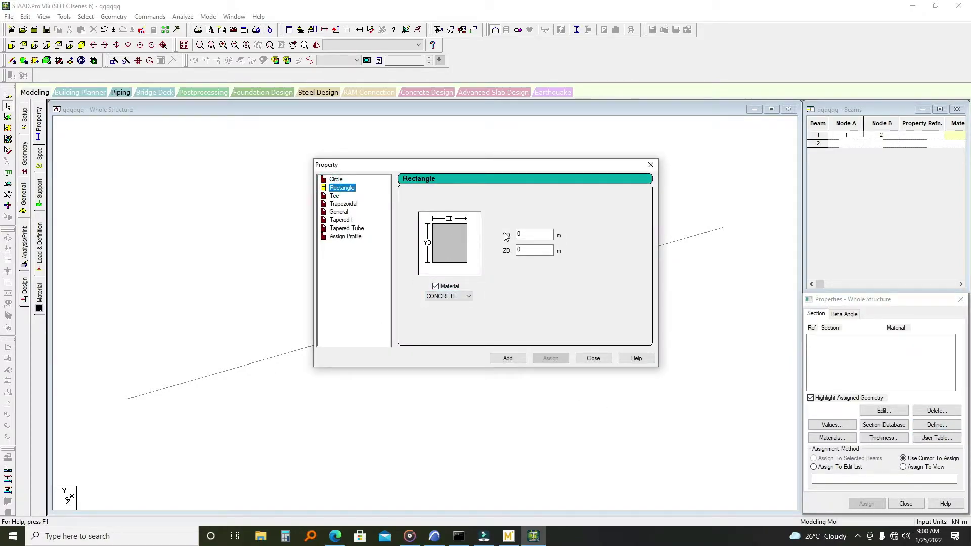
left_click(523, 234)
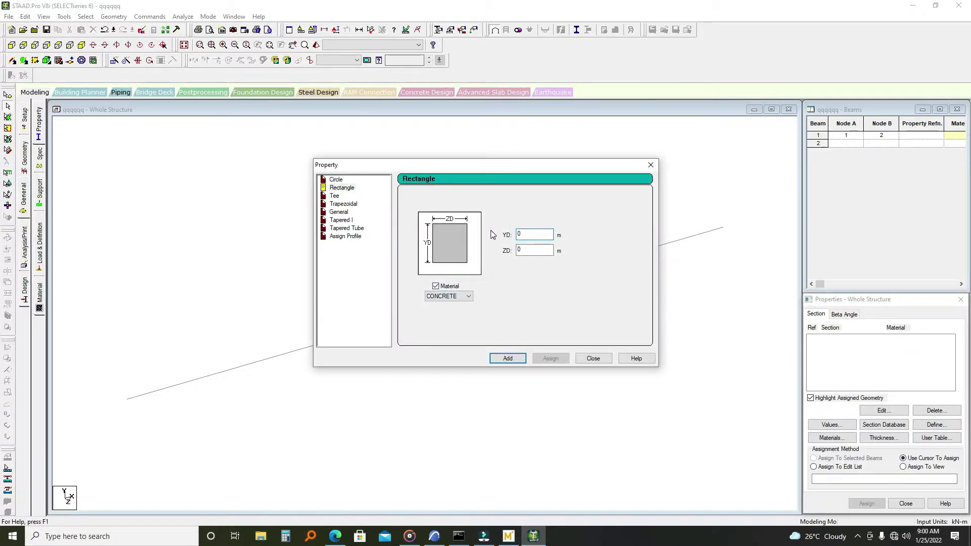
type(".5")
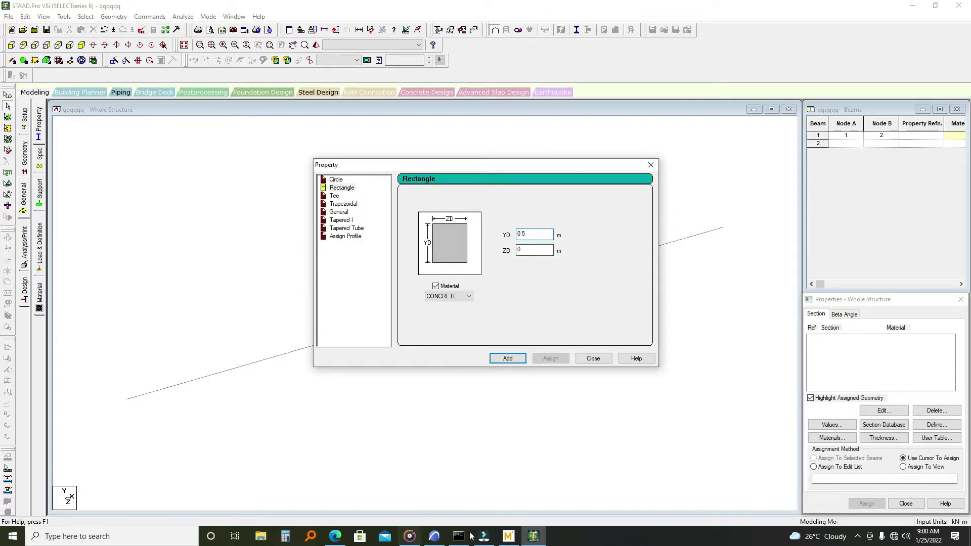
Step: Check the beam sizing in Mathcad, set the rectangle's width ZD to 0.23 m in STAAD.Pro, and add the section
left_click(508, 536)
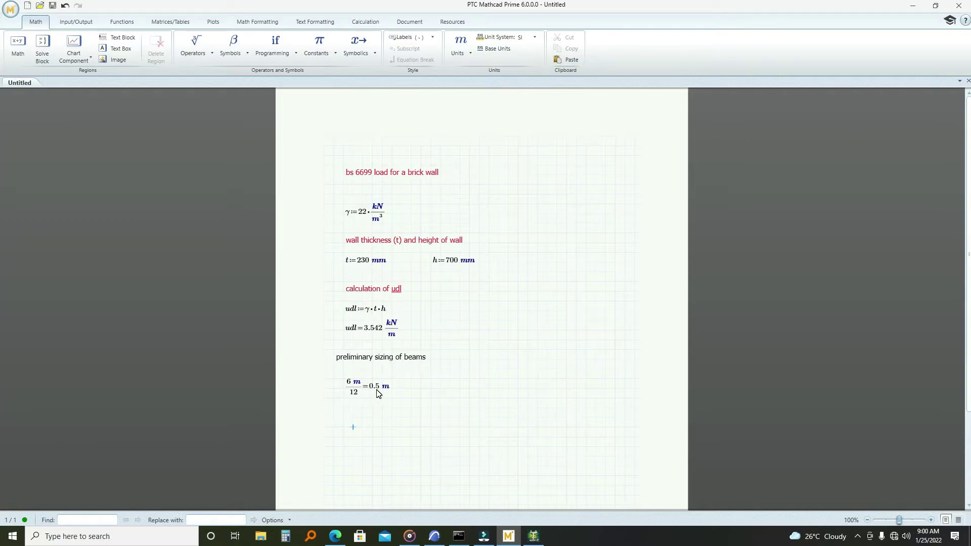
left_click(533, 536)
left_click(520, 251)
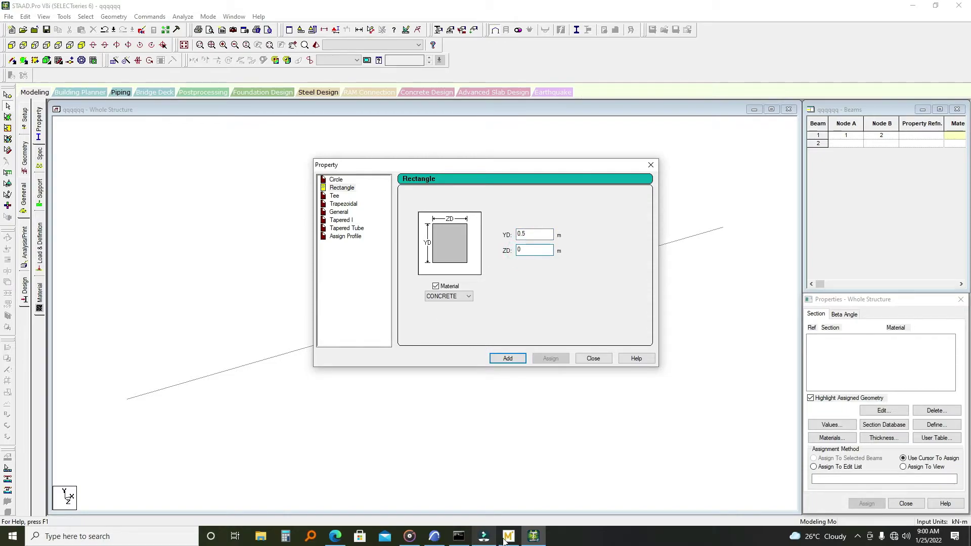
left_click(522, 251)
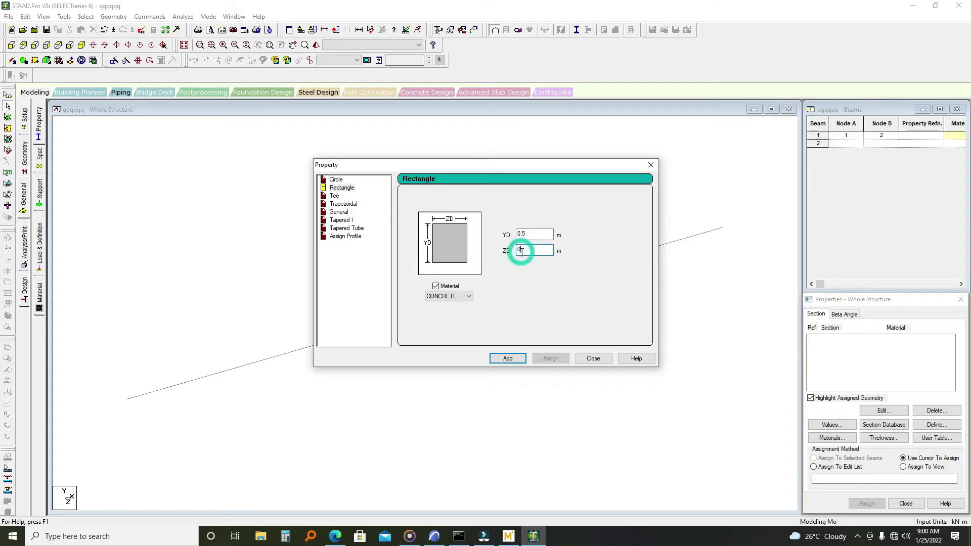
type(".23")
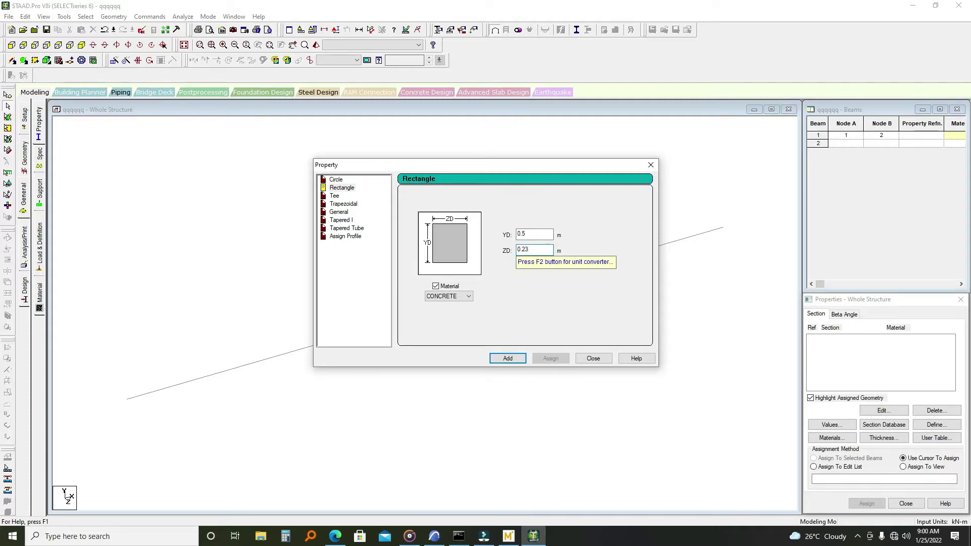
left_click(508, 359)
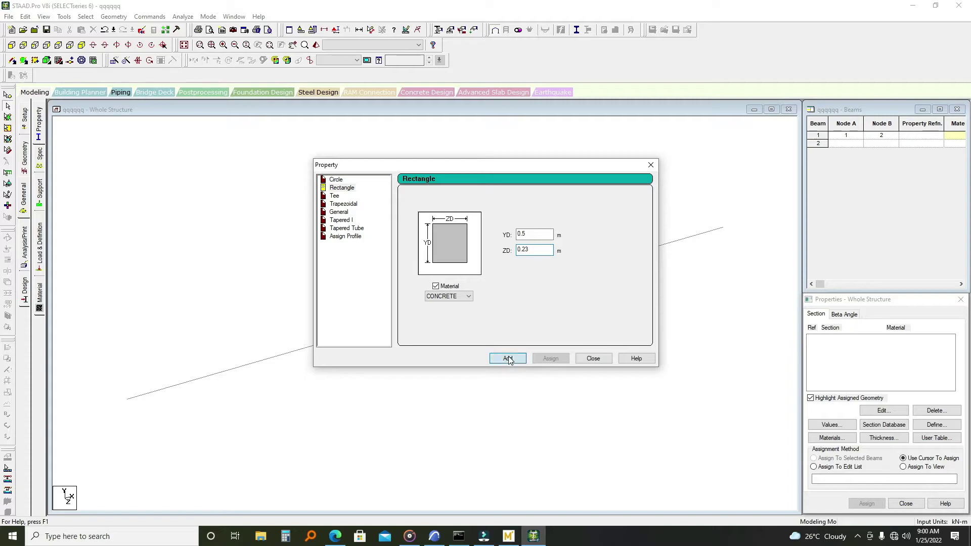
left_click(651, 165)
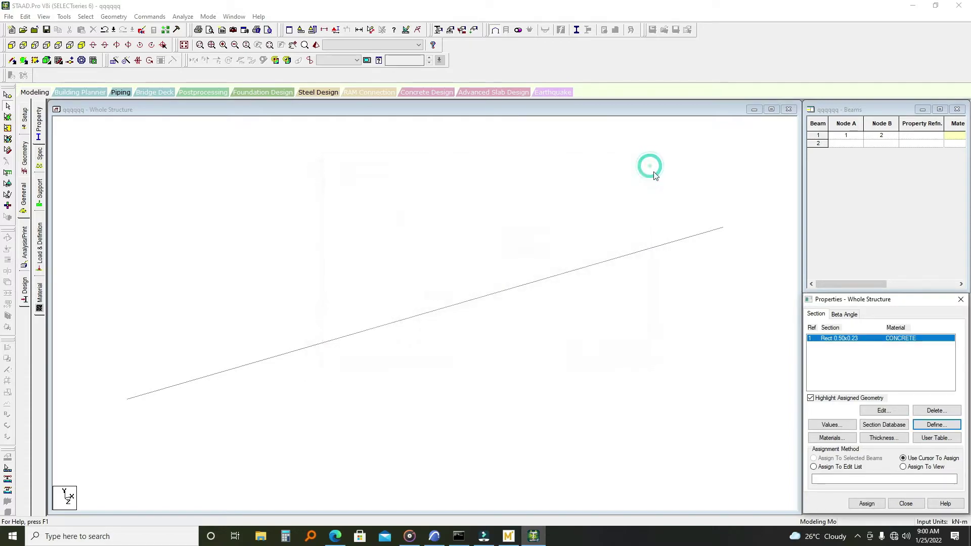
Step: Assign the Rect 0.50x0.23 concrete section to the beam using Assign To View
left_click(846, 341)
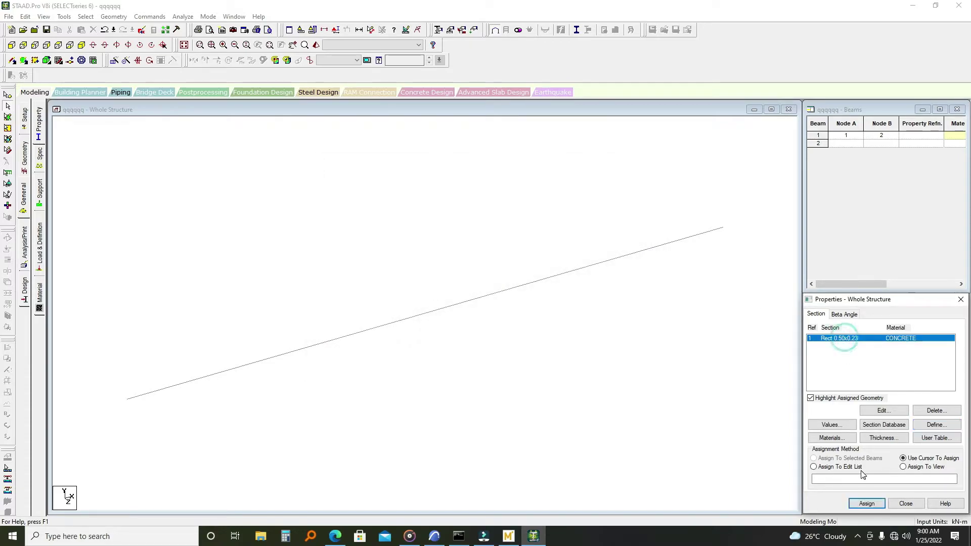
left_click(902, 467)
left_click(866, 503)
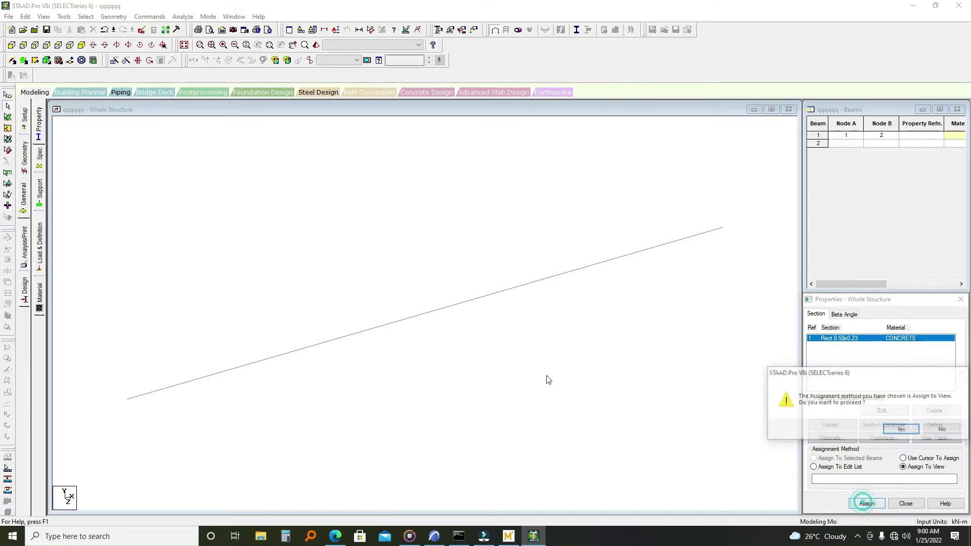
left_click(901, 429)
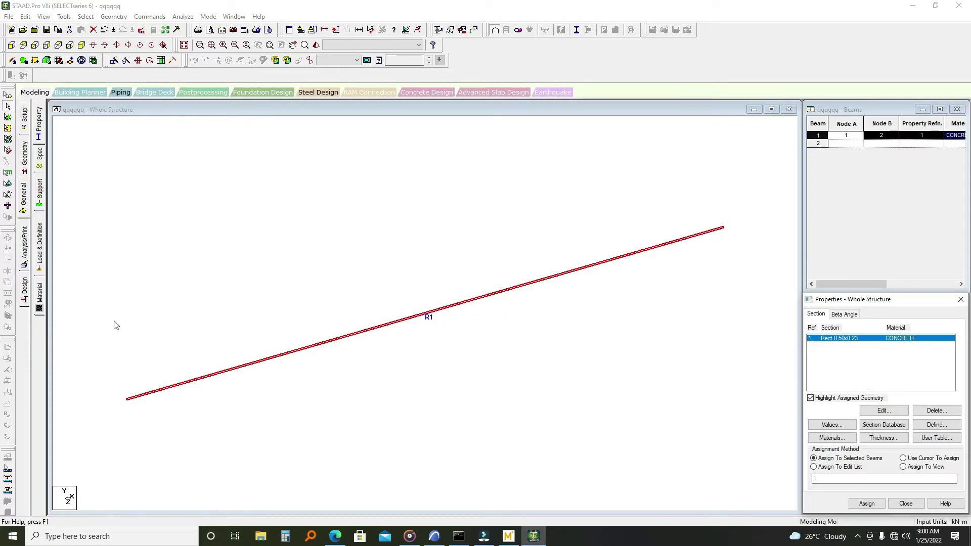
Step: Inspect the beam's rectangular section in a 3D rendered view, then close the rendering
left_click(315, 45)
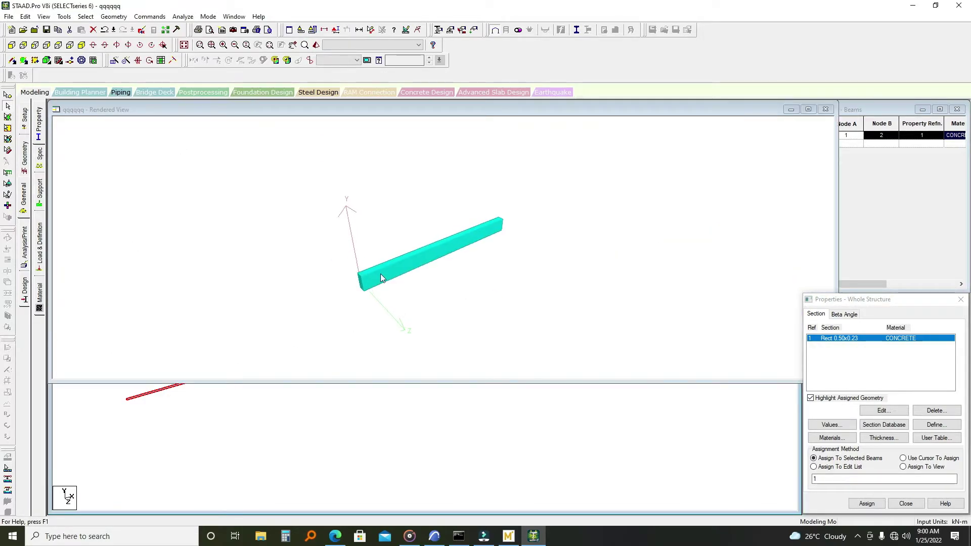
left_click_drag(380, 277, 493, 234)
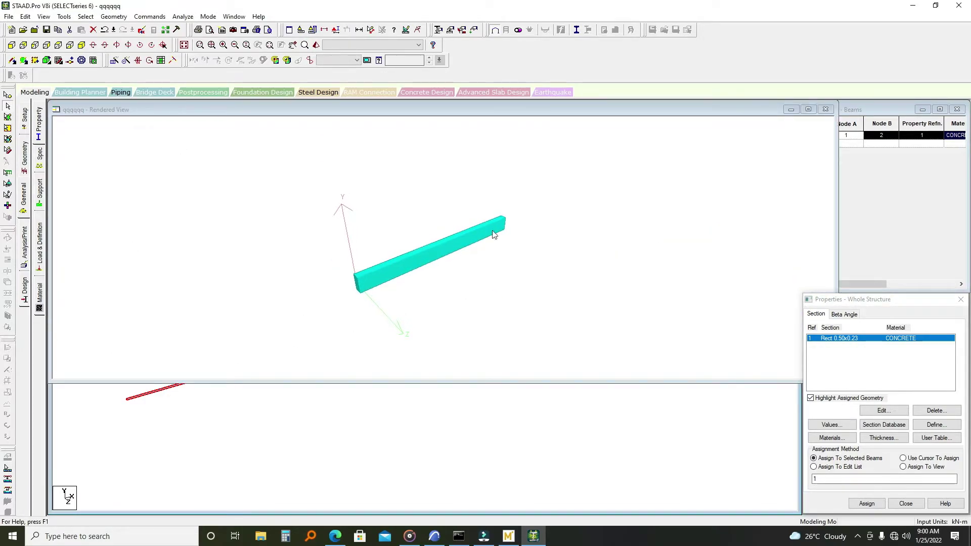
left_click(825, 110)
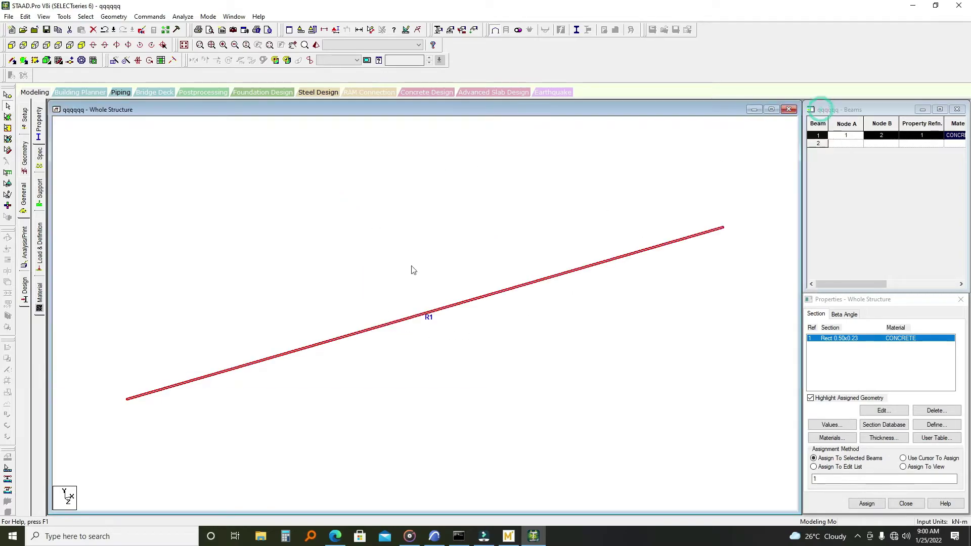
Step: Create a pinned support and assign it to both end nodes of the beam using Assign To View
left_click(40, 200)
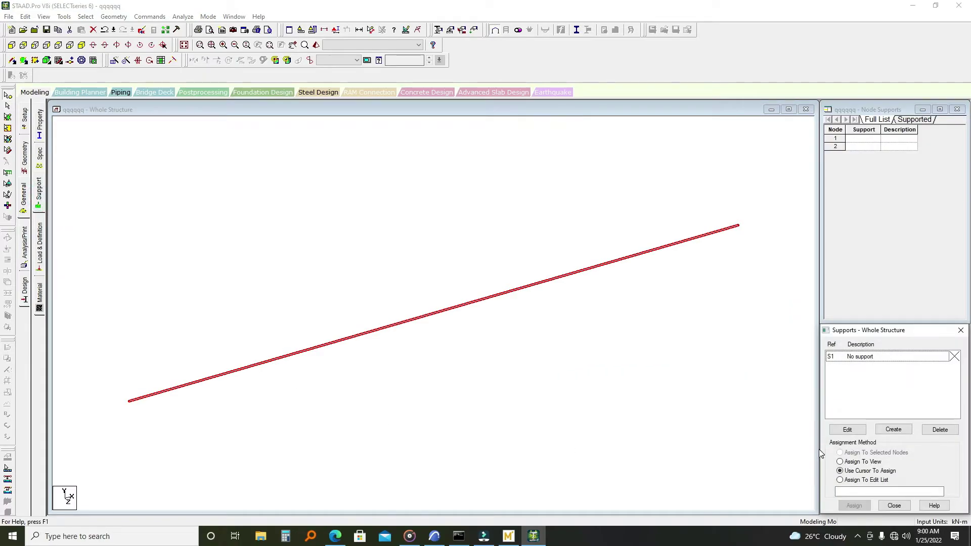
left_click(893, 430)
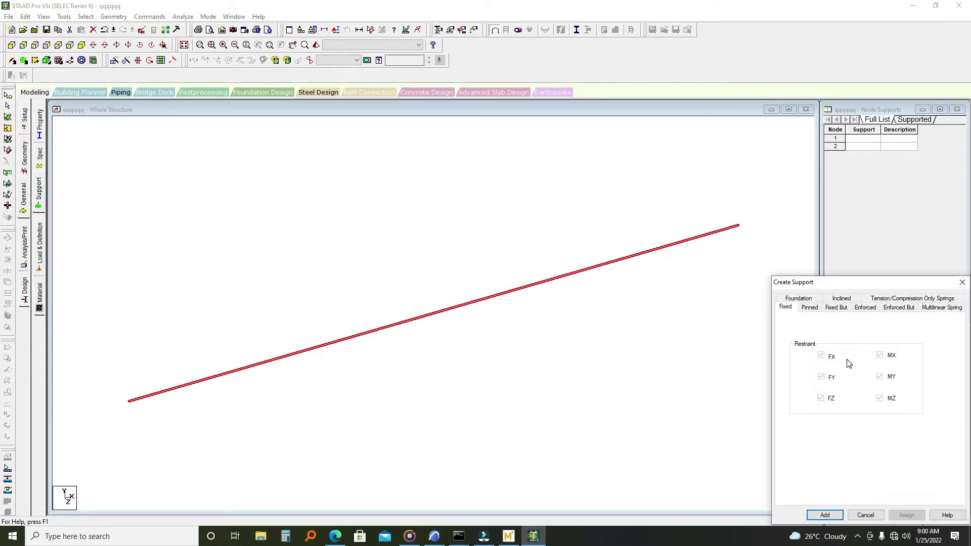
left_click(809, 308)
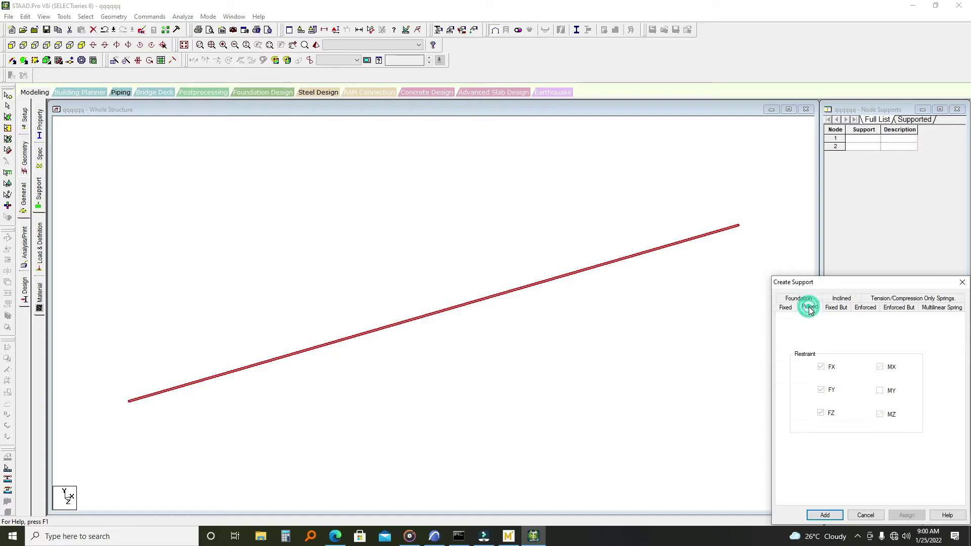
left_click(823, 514)
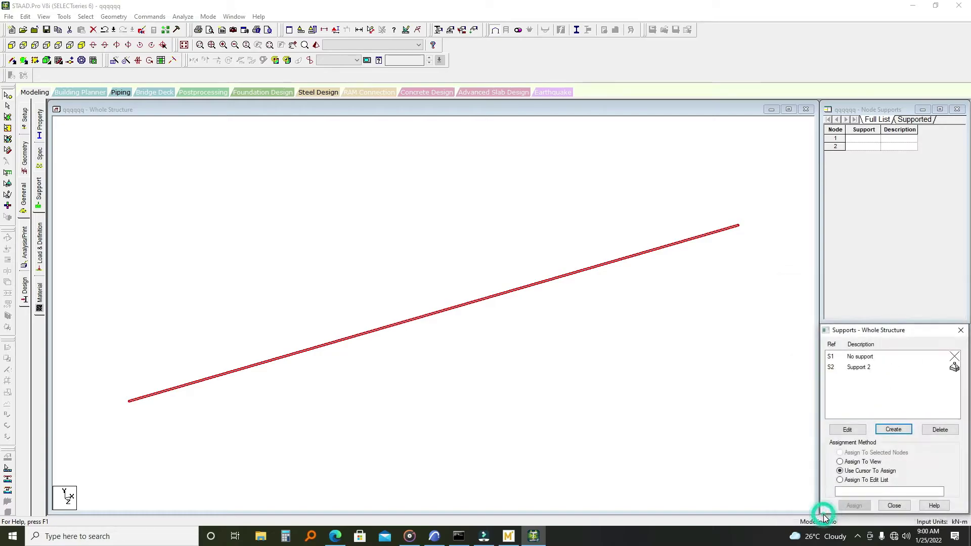
left_click(858, 368)
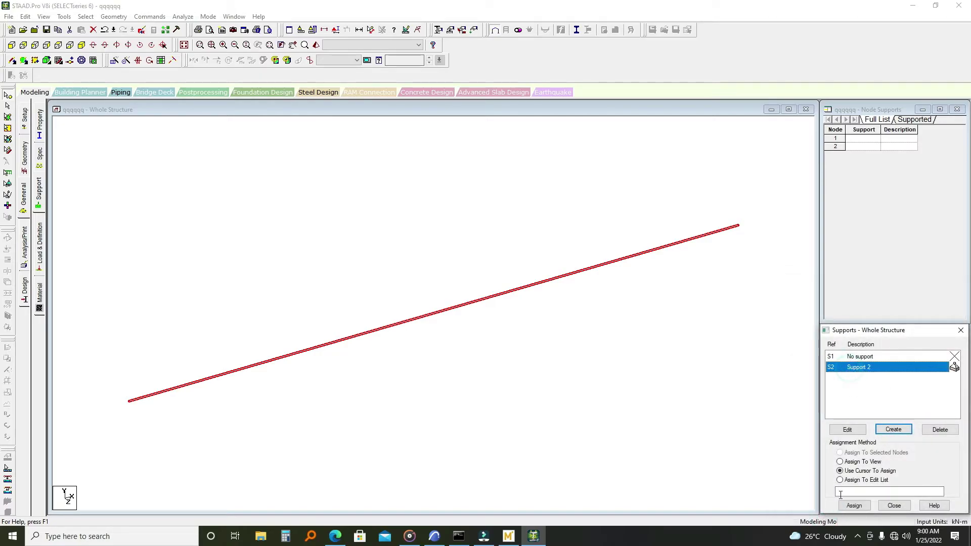
left_click(840, 462)
left_click(853, 505)
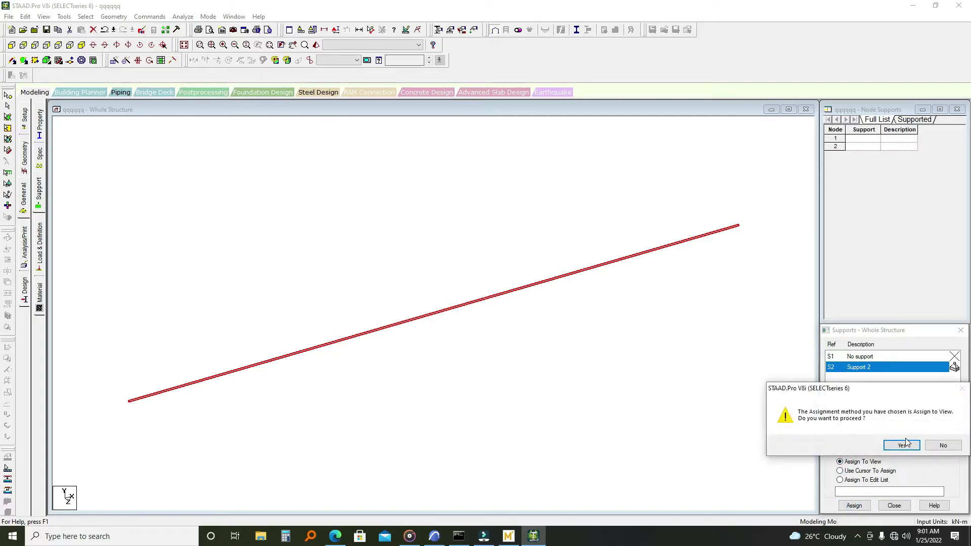
left_click(902, 444)
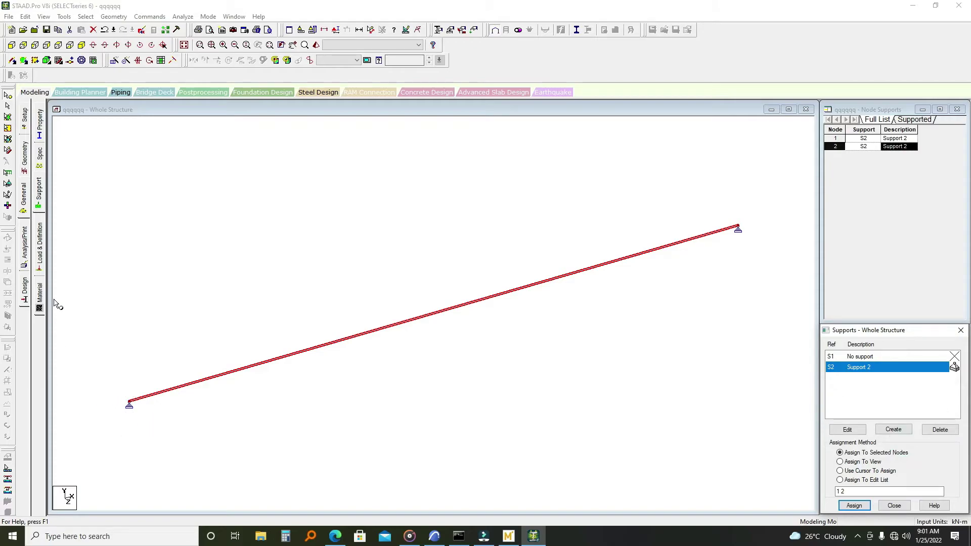
Step: Add primary load case 1 with loading type Dead and the title dl
left_click(39, 253)
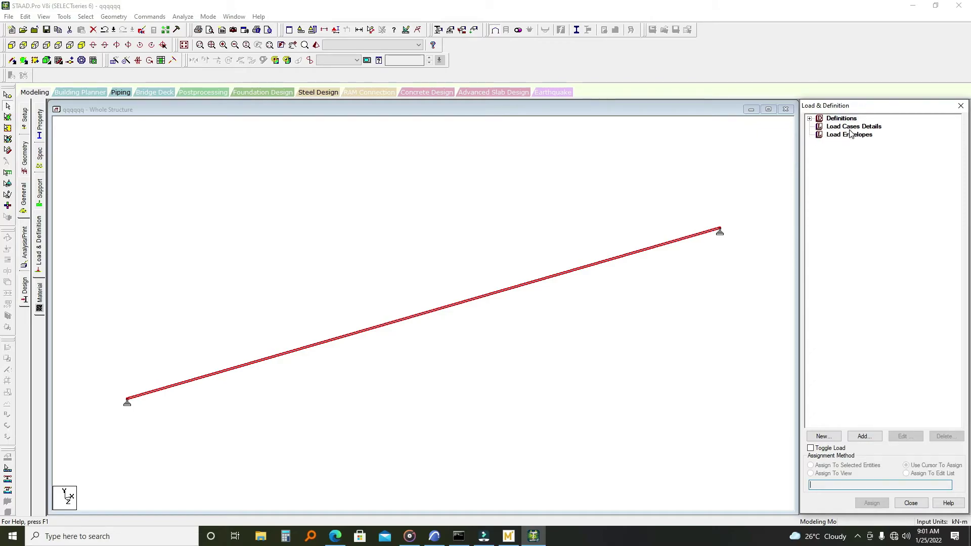
left_click(821, 127)
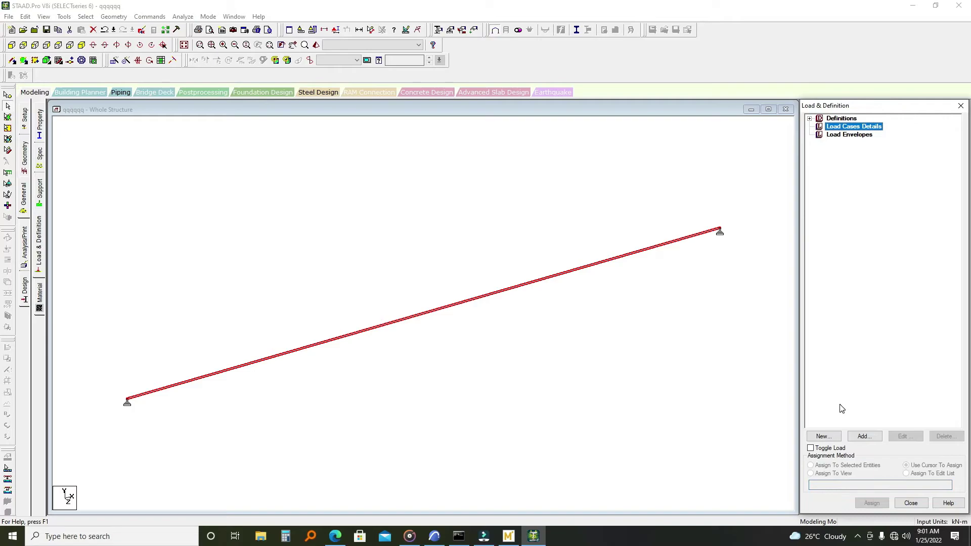
left_click(854, 436)
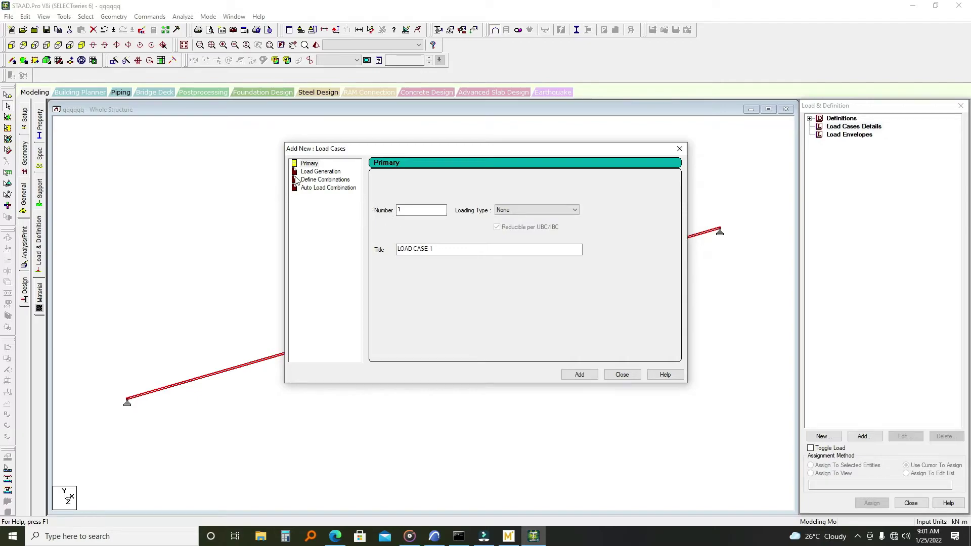
left_click(511, 211)
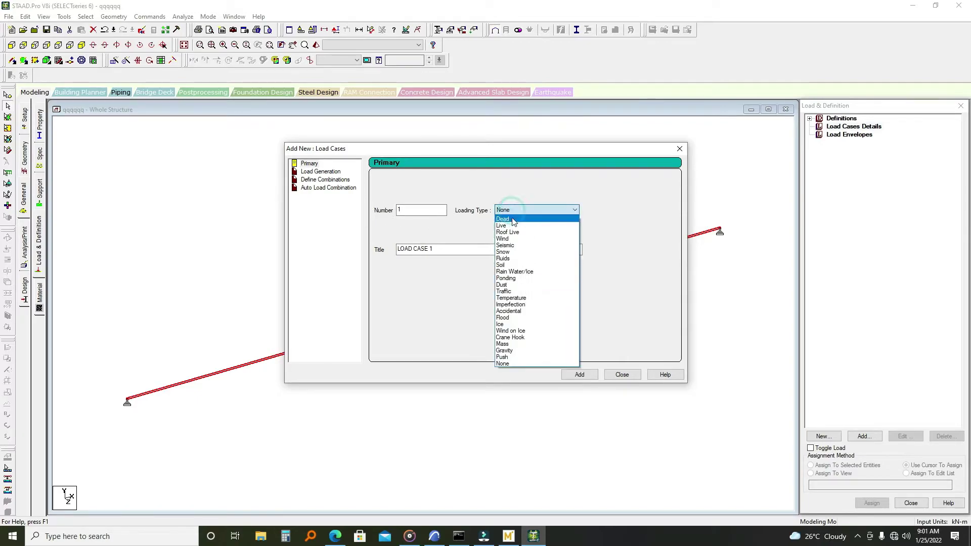
left_click(512, 221)
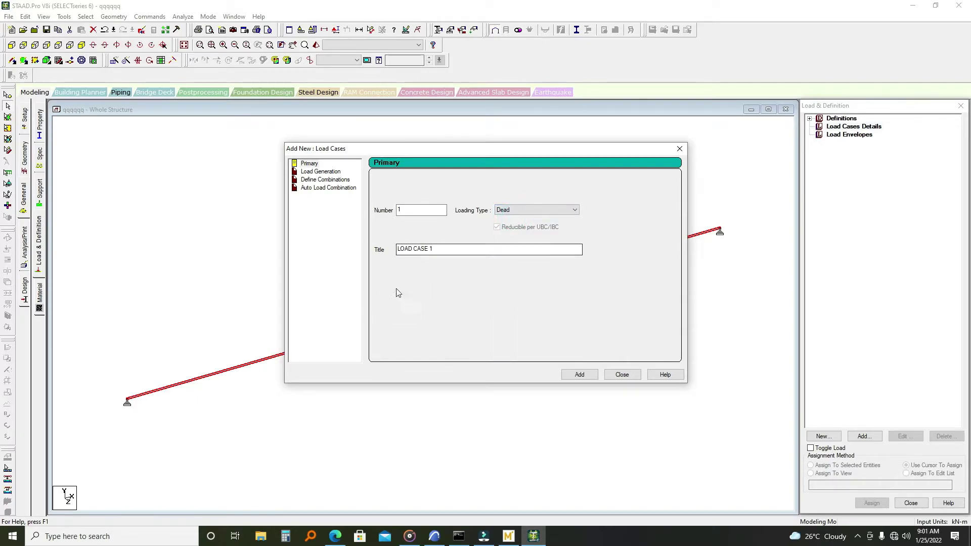
left_click(439, 248)
left_click_drag(439, 248, 383, 250)
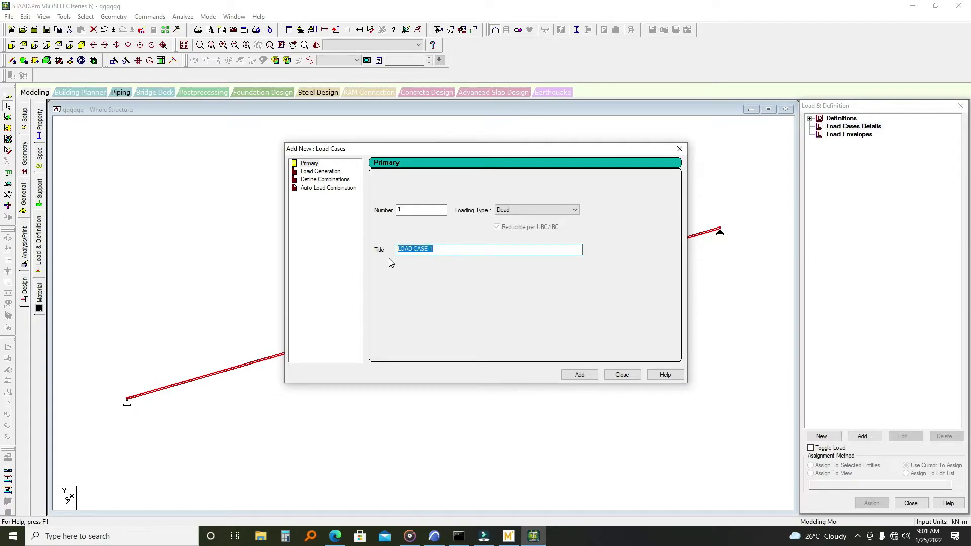
type("dl")
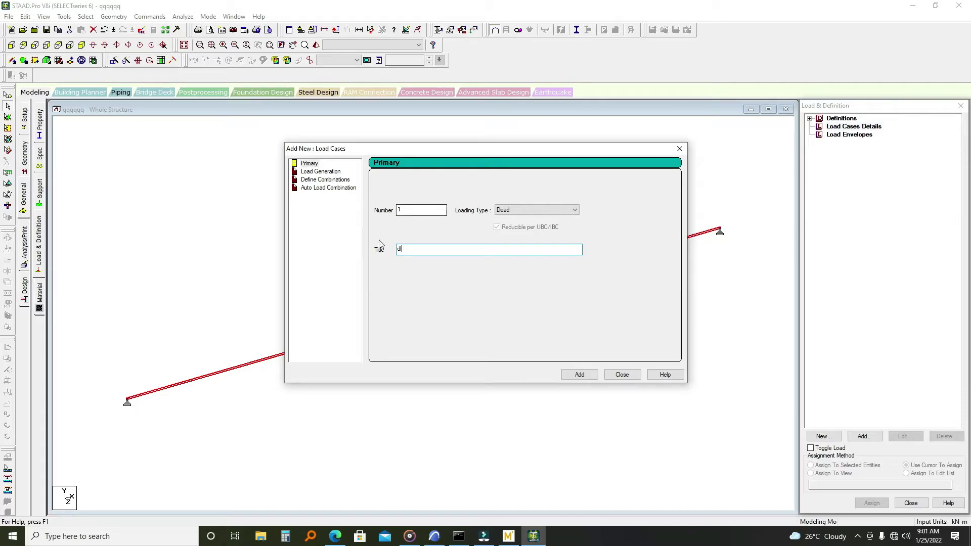
left_click(577, 374)
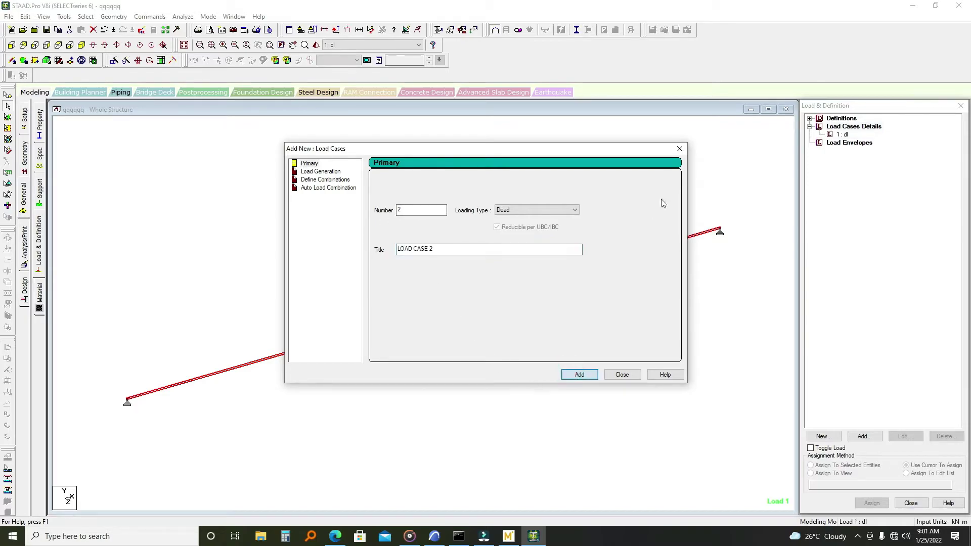
left_click(678, 149)
Step: Add a selfweight load in the Y direction with a factor of -1 to load case dl
left_click(840, 134)
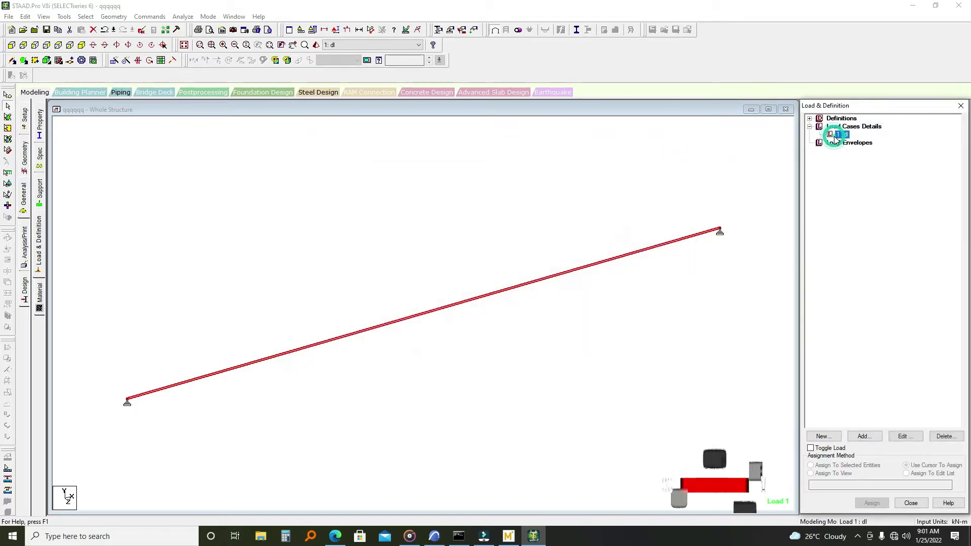
left_click(864, 437)
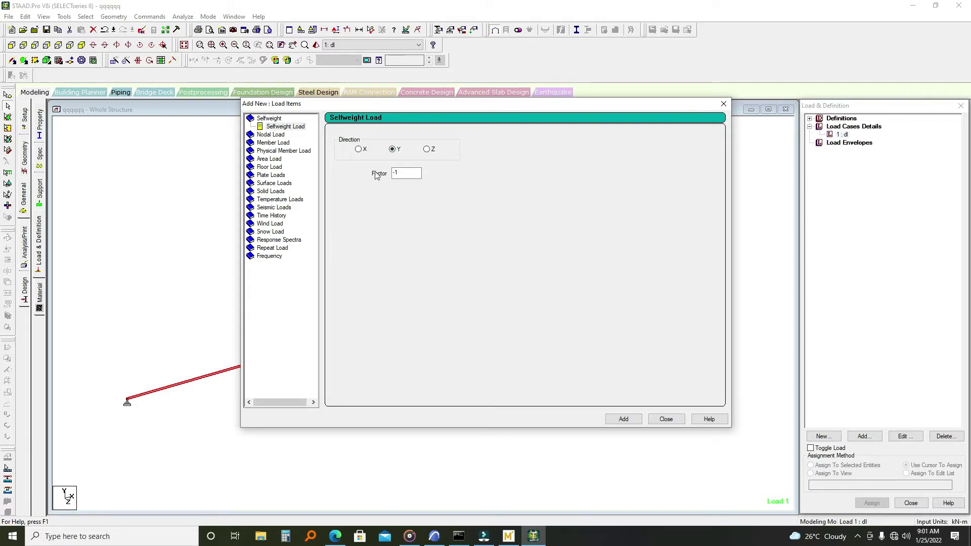
left_click(623, 418)
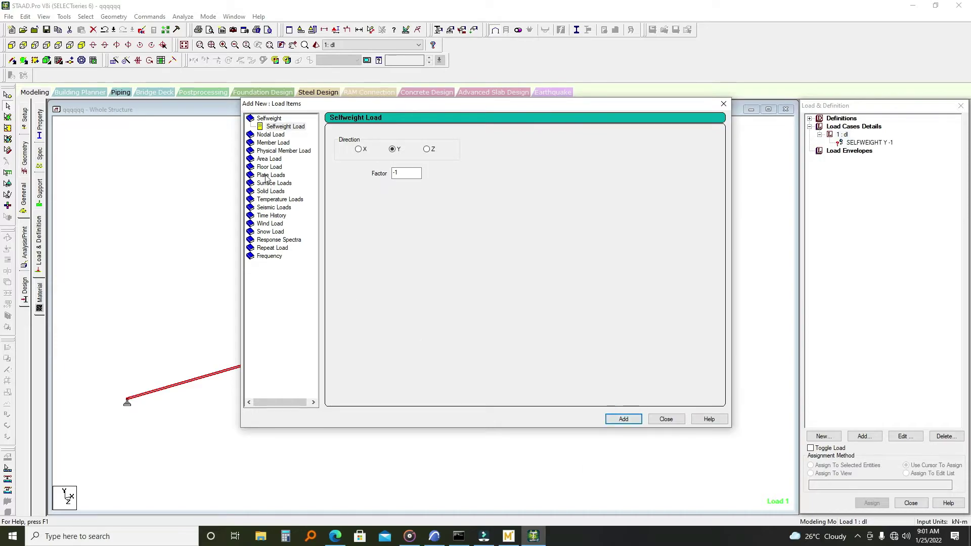
Step: Check the wall udl in Mathcad, then add a uniform member force of -3.6 kN/m in direction GY to load case dl in STAAD.Pro
left_click(253, 143)
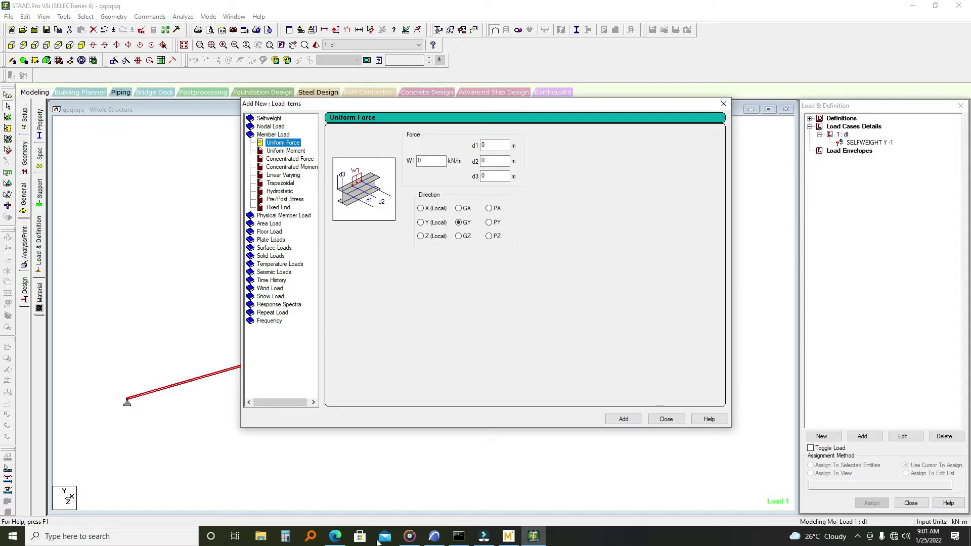
left_click(508, 537)
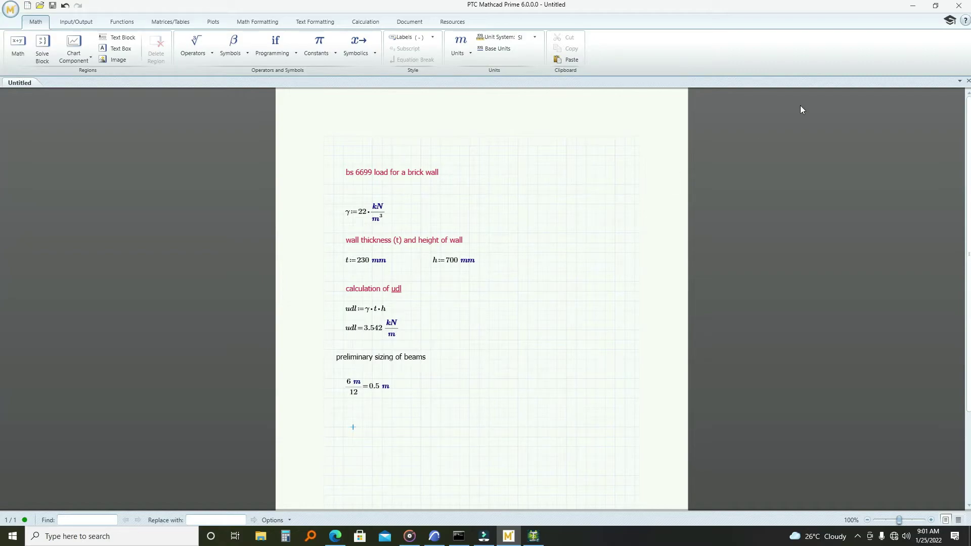
left_click(913, 6)
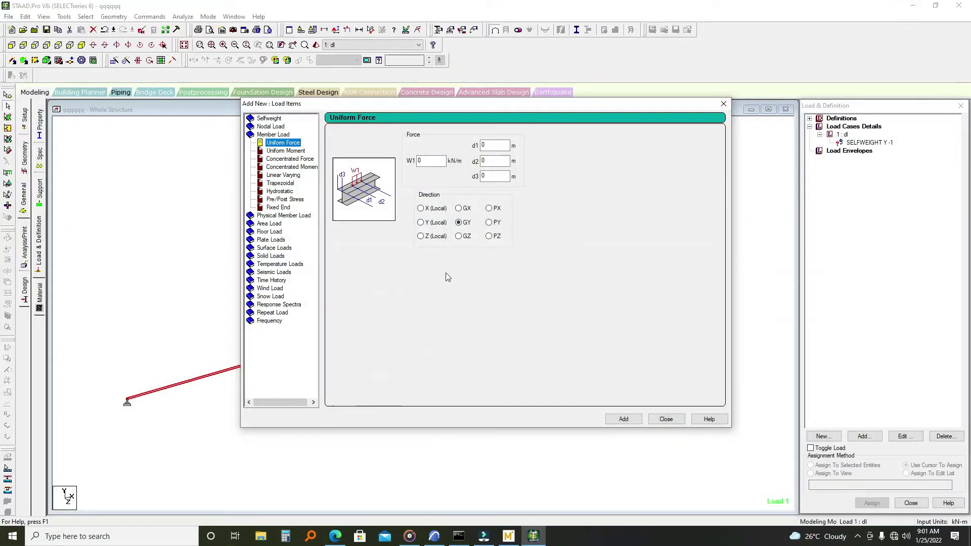
left_click(422, 159)
double_click(422, 159)
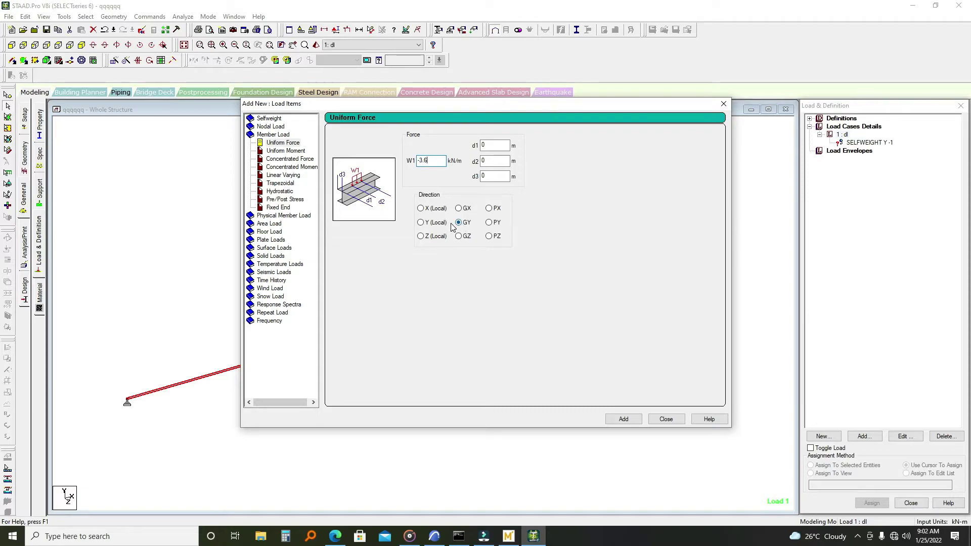
left_click(624, 419)
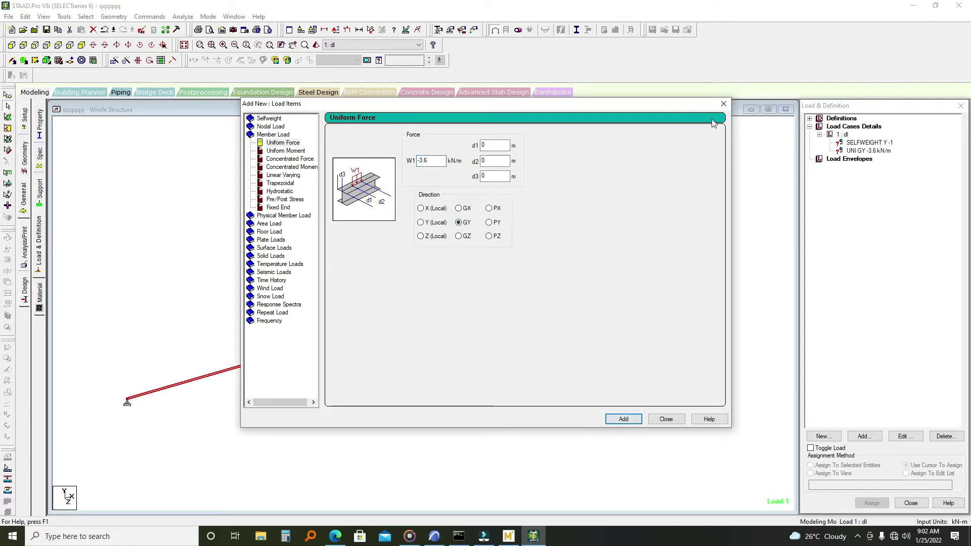
left_click(722, 105)
Step: Assign the selfweight and the uniform -3.6 kN/m load to the beam using Assign To View
left_click(868, 143)
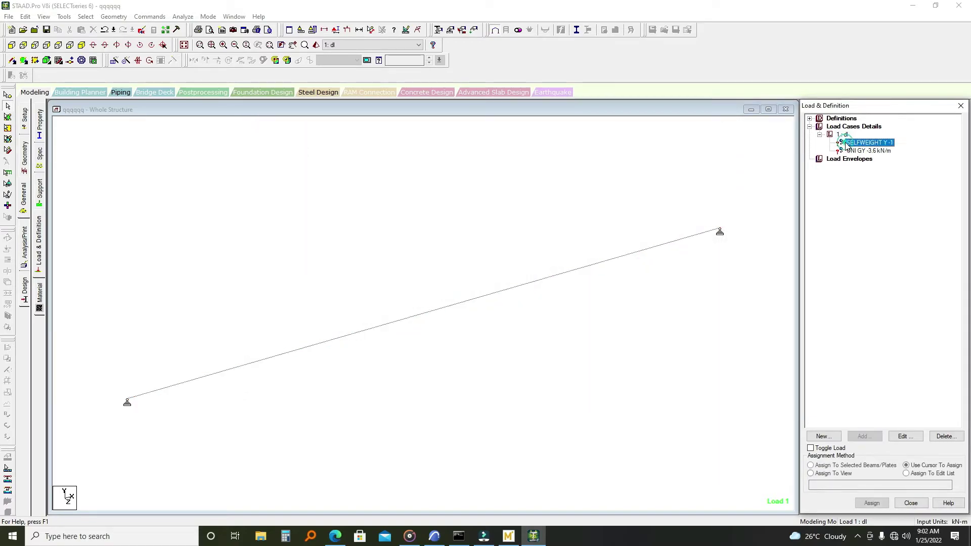
left_click(810, 473)
left_click(871, 502)
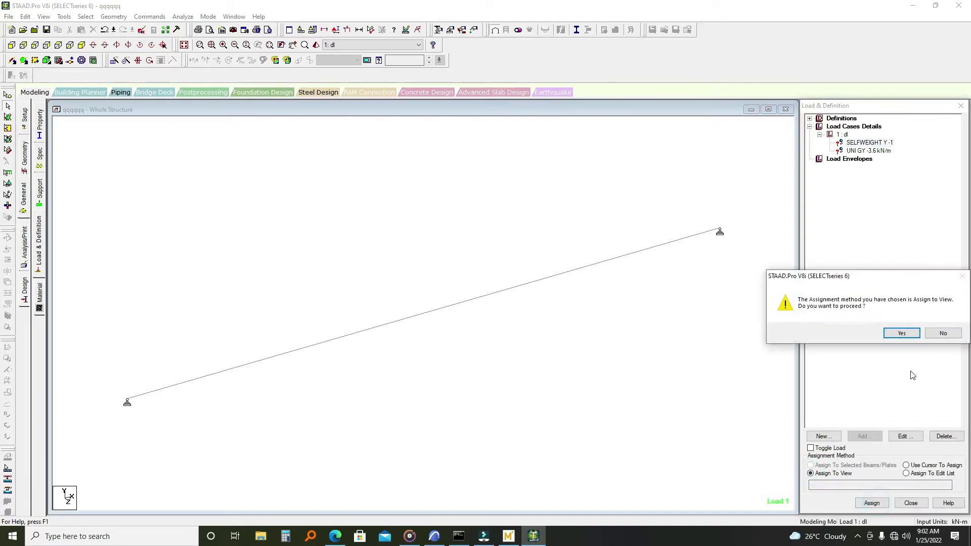
left_click(901, 332)
left_click(854, 151)
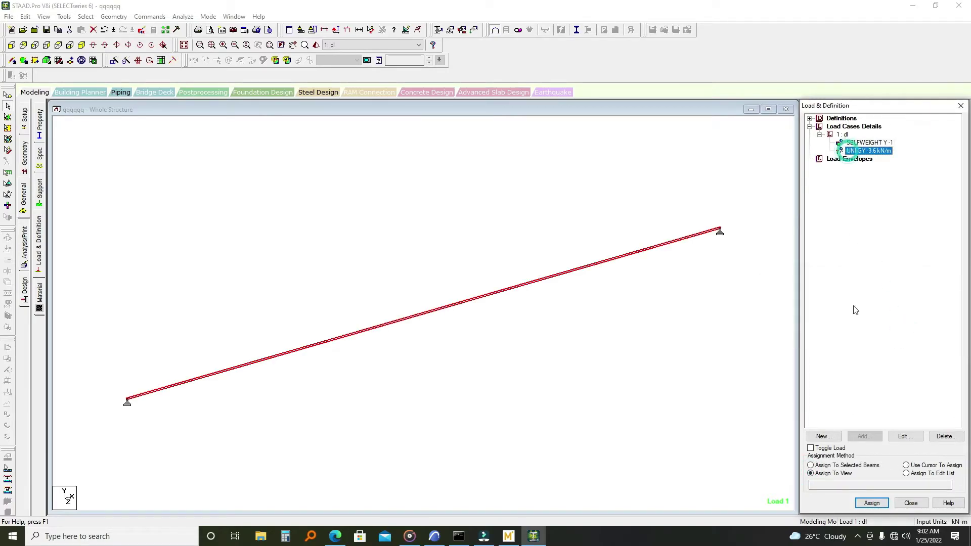
left_click(810, 473)
left_click(866, 497)
left_click(904, 338)
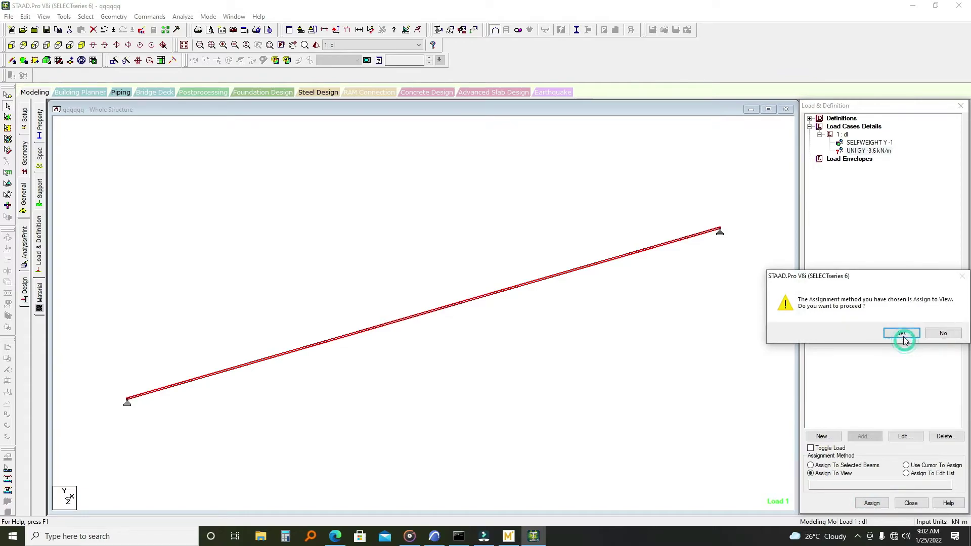
Step: Generate and add automatic load combinations using the British code, category BS 8110, and display the (1.4) x Load 1 combination on the beam
left_click(827, 127)
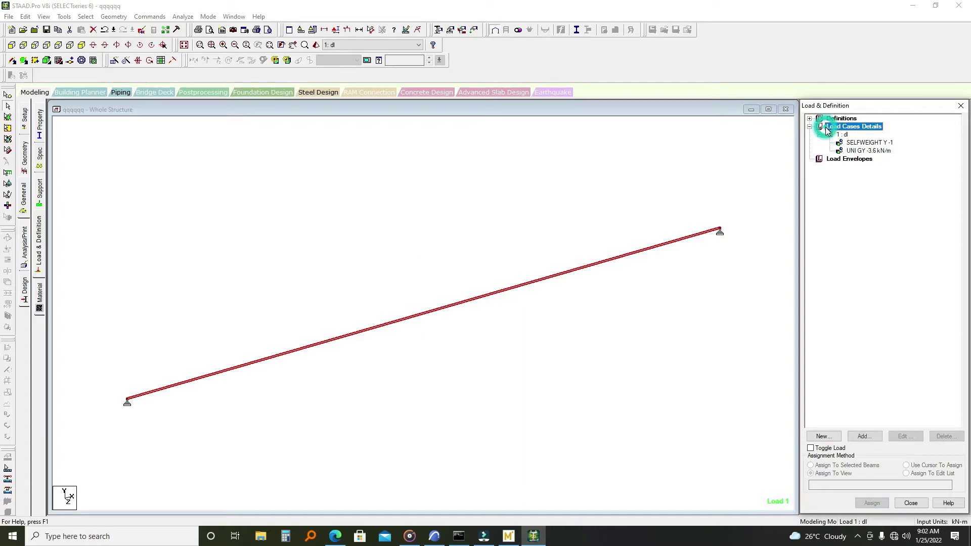
left_click(866, 436)
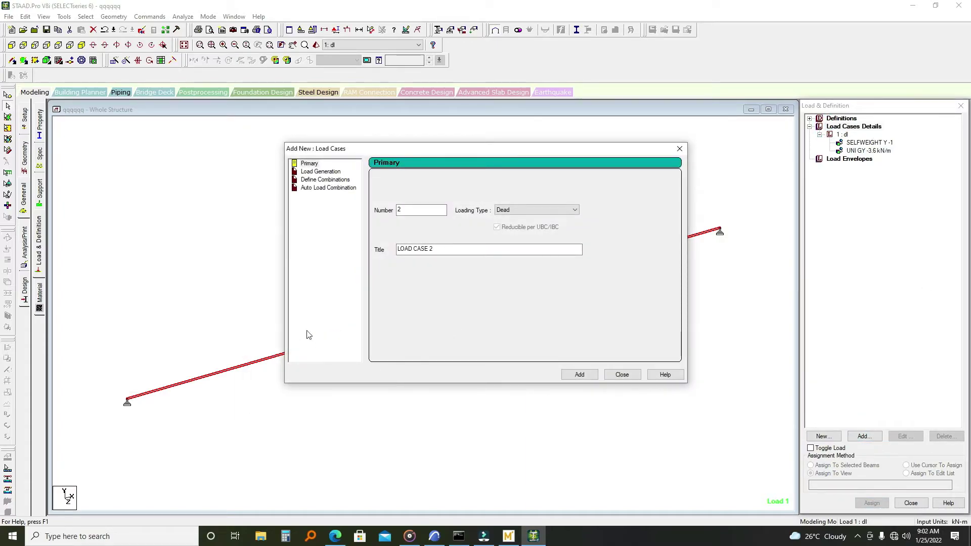
left_click(295, 188)
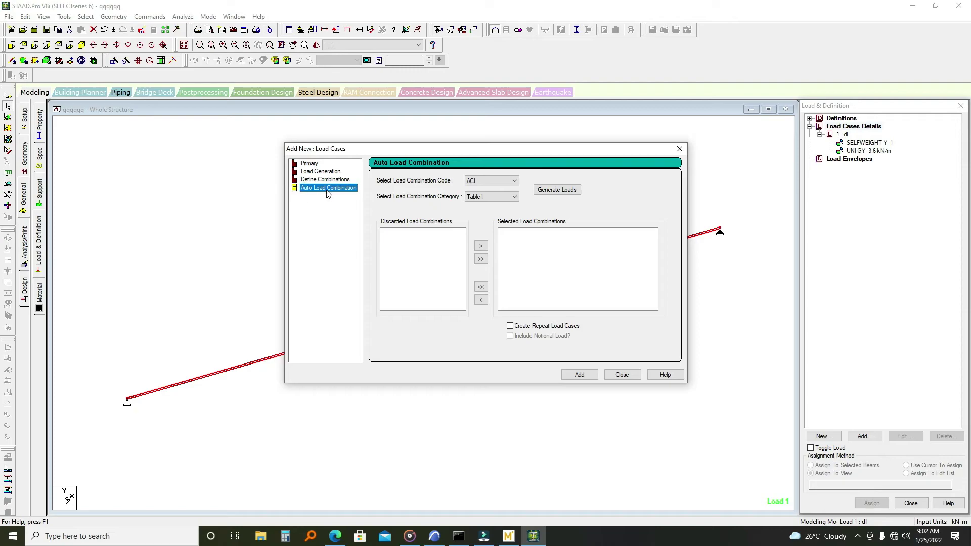
left_click(515, 181)
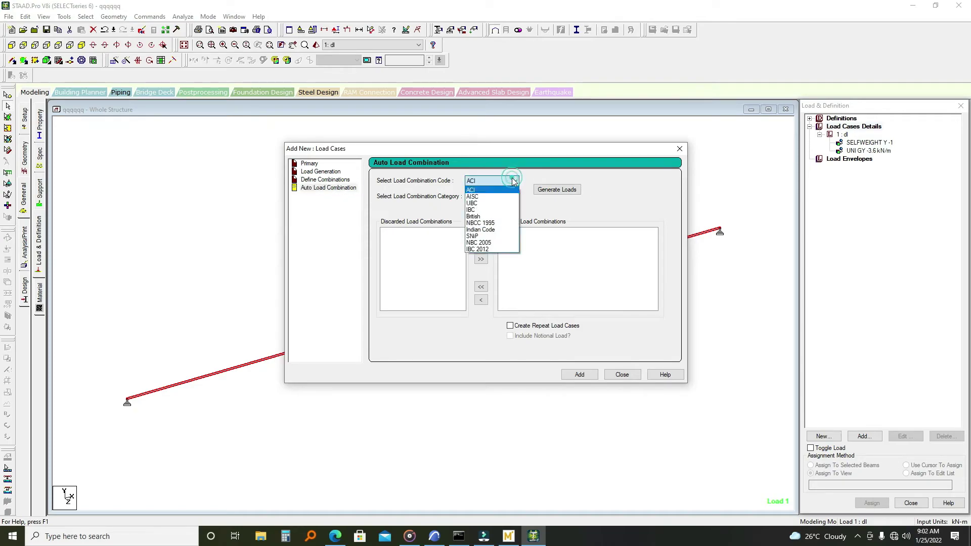
left_click(475, 216)
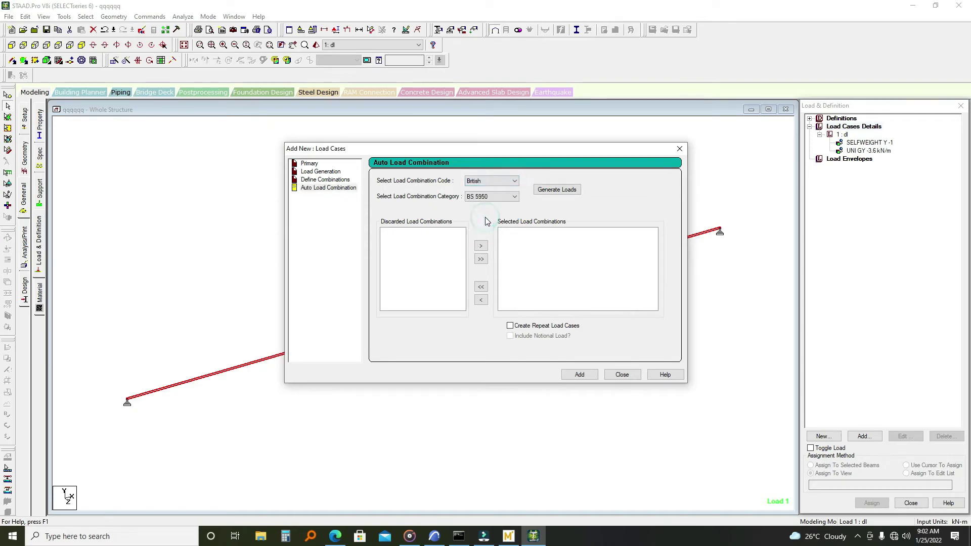
left_click(486, 197)
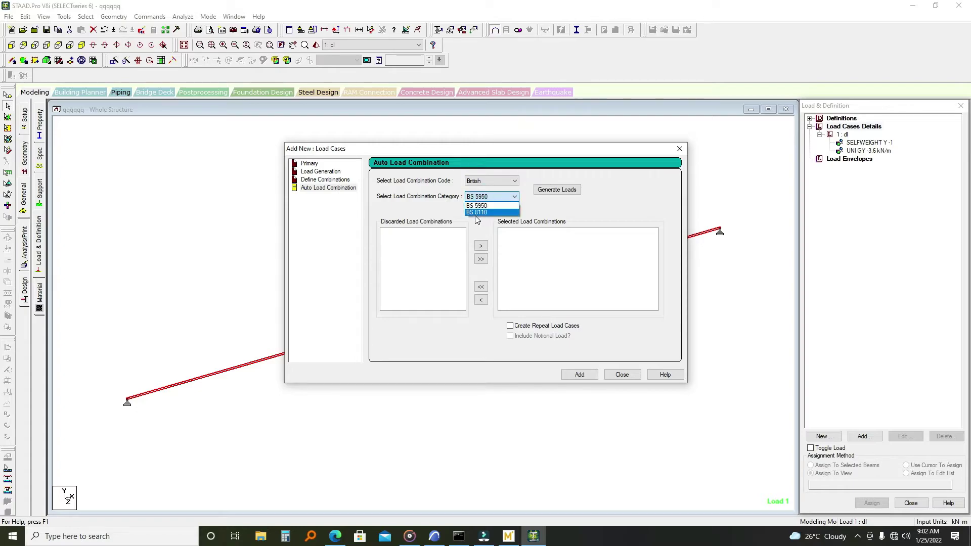
left_click(479, 212)
left_click(549, 191)
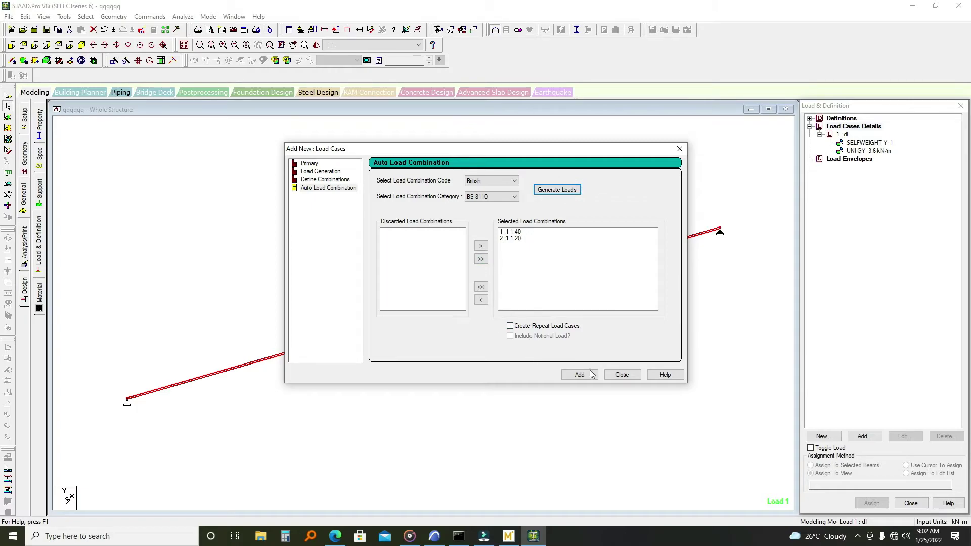
left_click(575, 377)
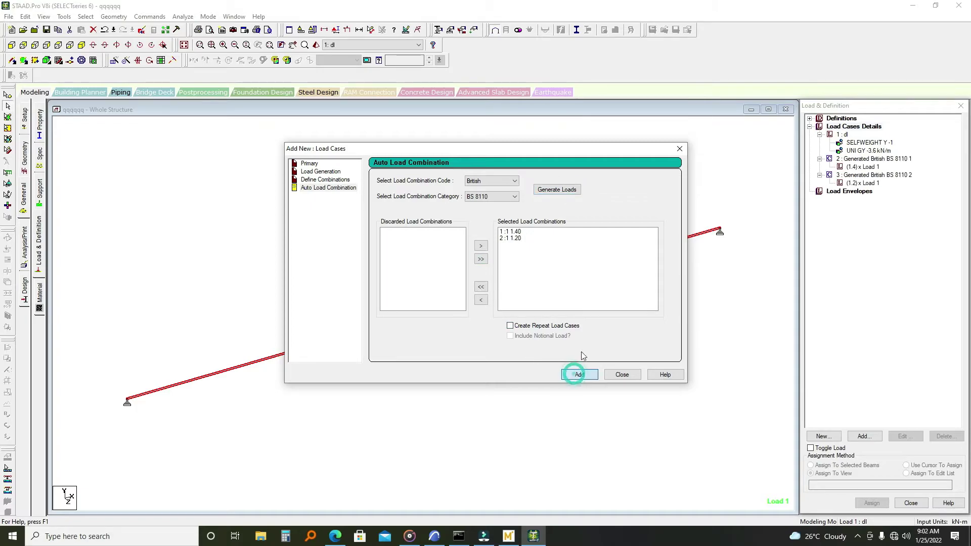
left_click(680, 149)
left_click(841, 183)
left_click(858, 168)
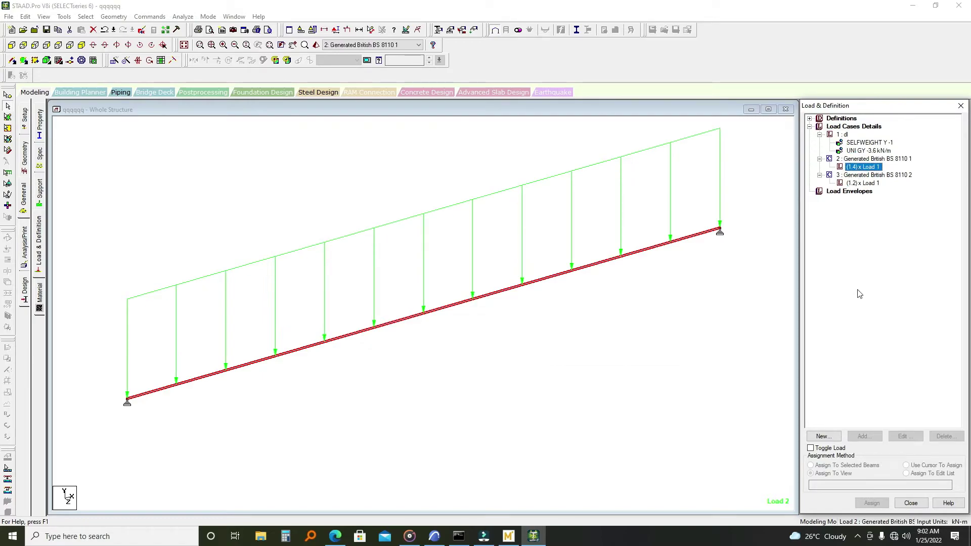
Step: Add a Perform Analysis command with the No Print option and run the analysis
left_click(26, 260)
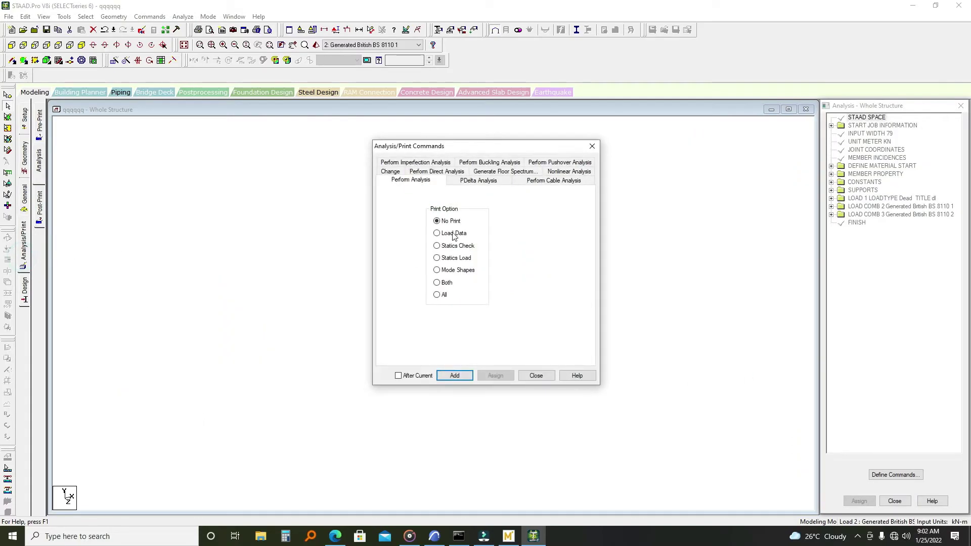
left_click(454, 375)
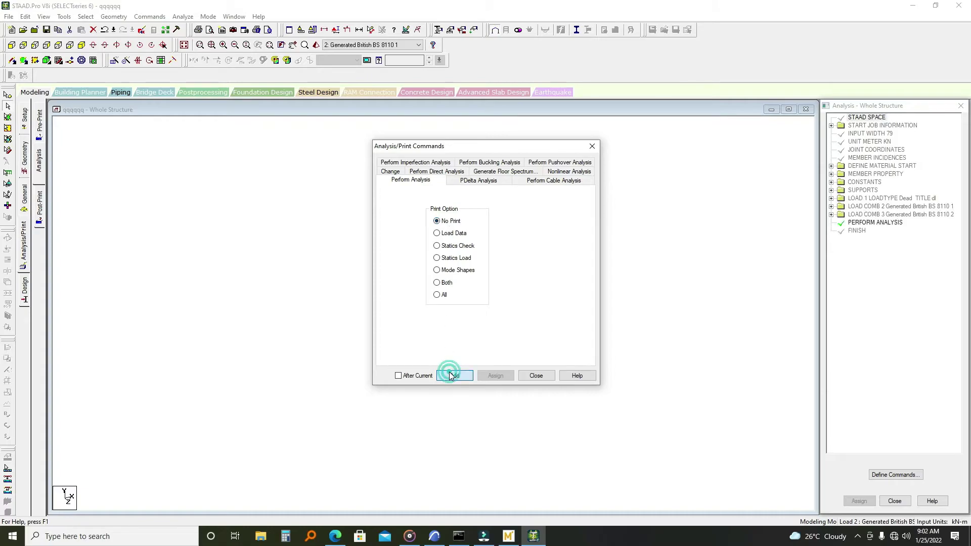
left_click(591, 146)
left_click(183, 16)
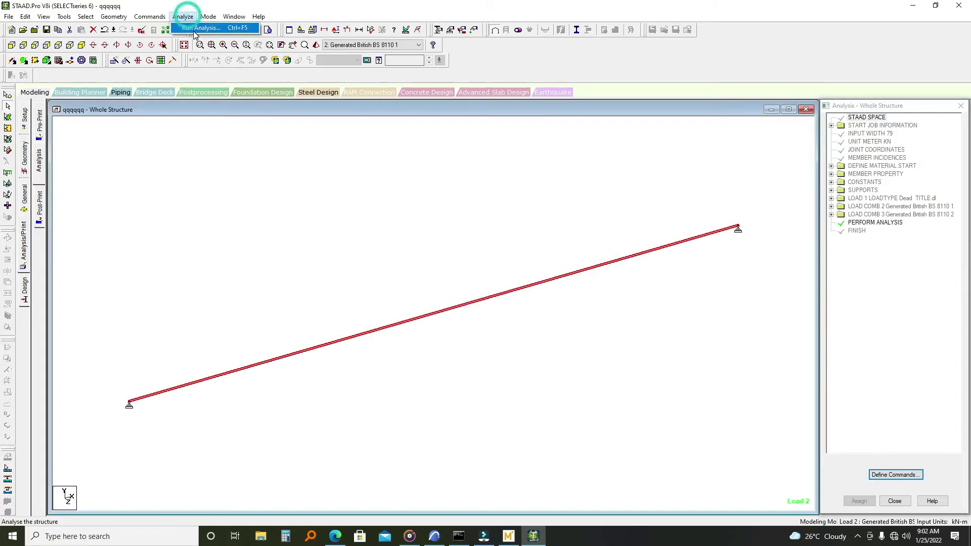
left_click(197, 29)
left_click(419, 281)
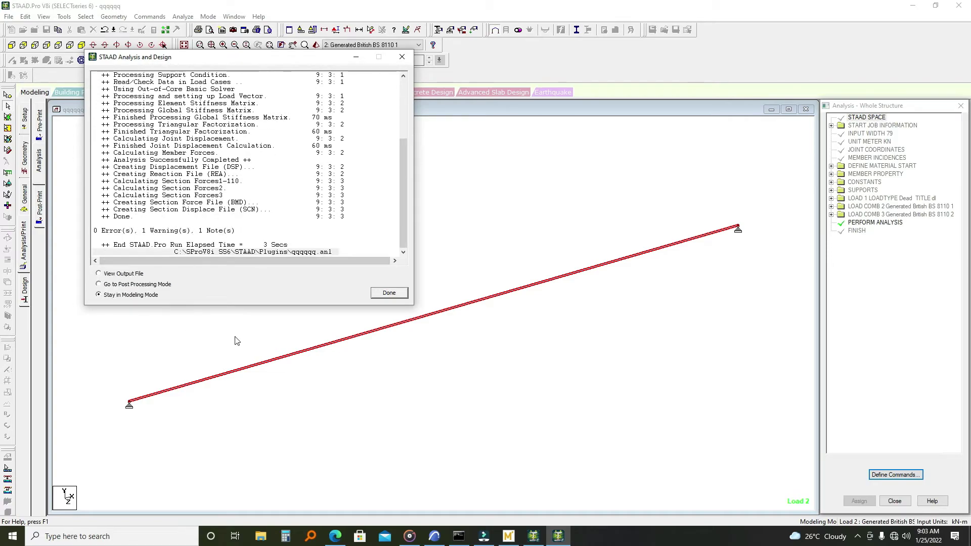
Step: Go to Post Processing Mode and exclude load case 1 dl from the results, keeping the two BS 8110 combinations
left_click(98, 286)
left_click(388, 292)
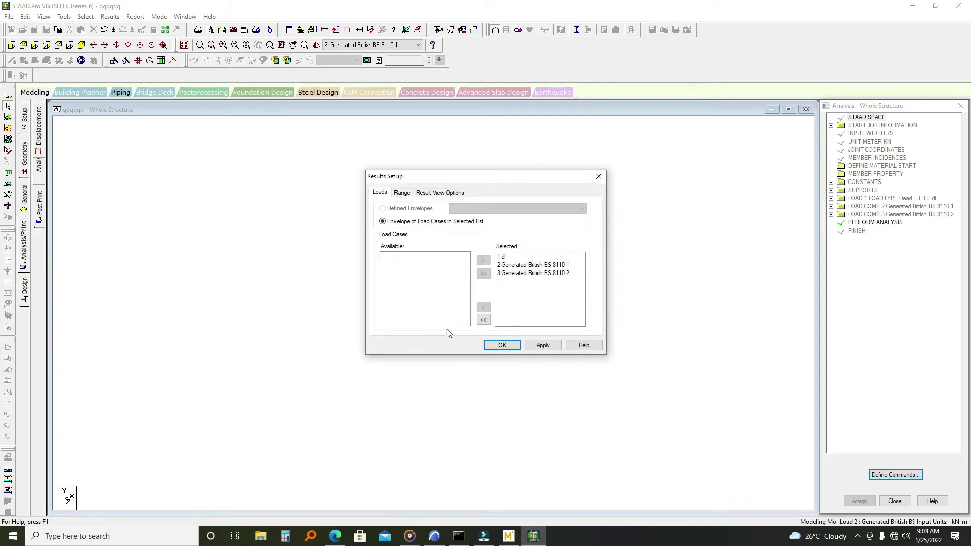
left_click(498, 258)
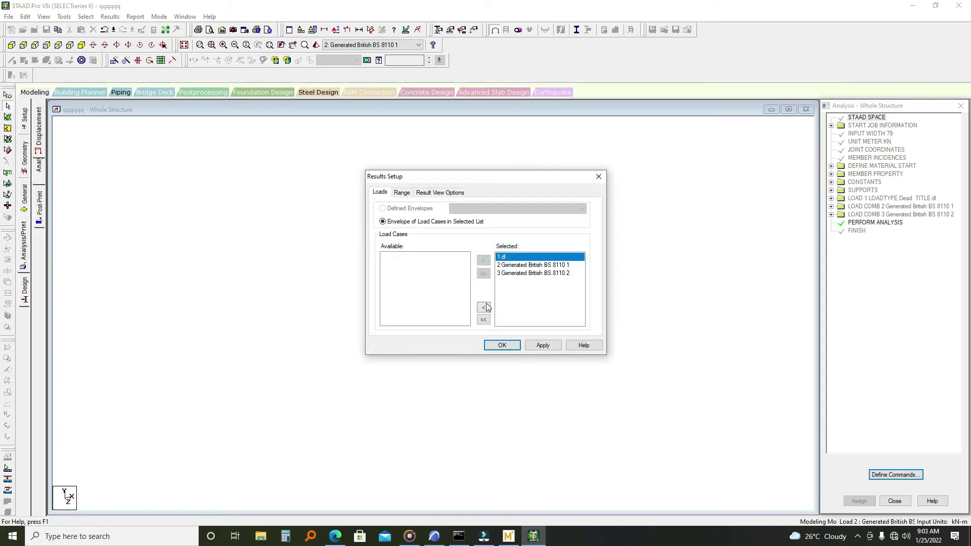
left_click(484, 306)
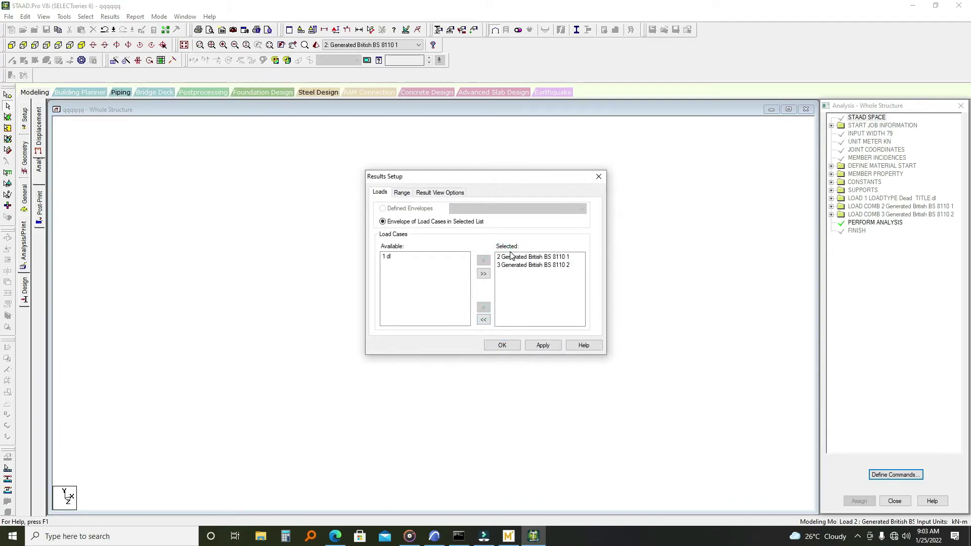
left_click(501, 347)
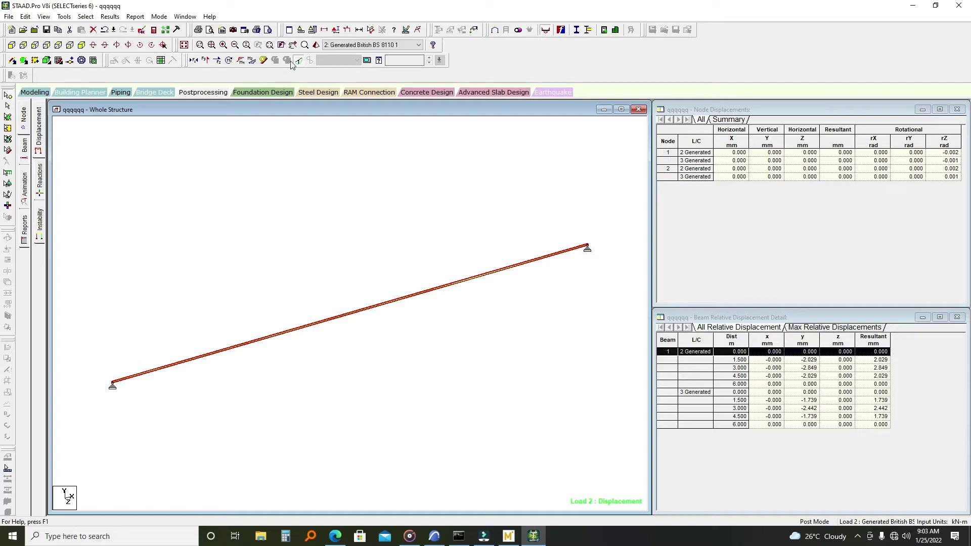
Step: Display the Bending Z diagram for load 2 and annotate the beam with its maximum bending value
left_click(299, 61)
left_click(251, 62)
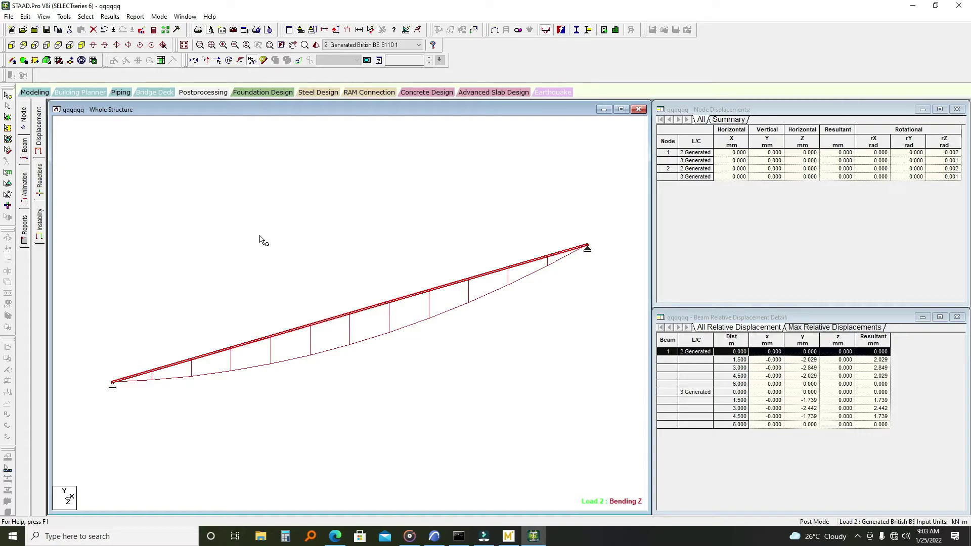
left_click(110, 17)
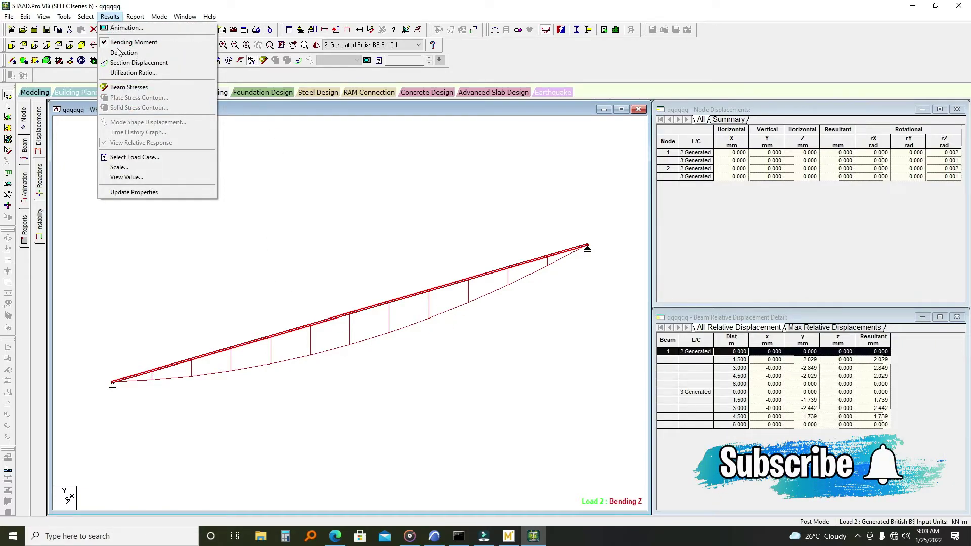
left_click(131, 178)
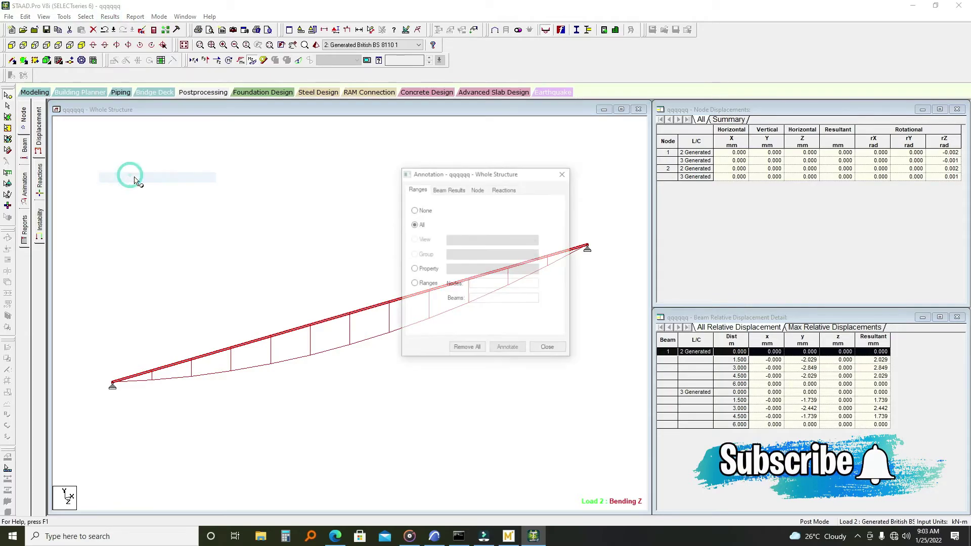
left_click(440, 190)
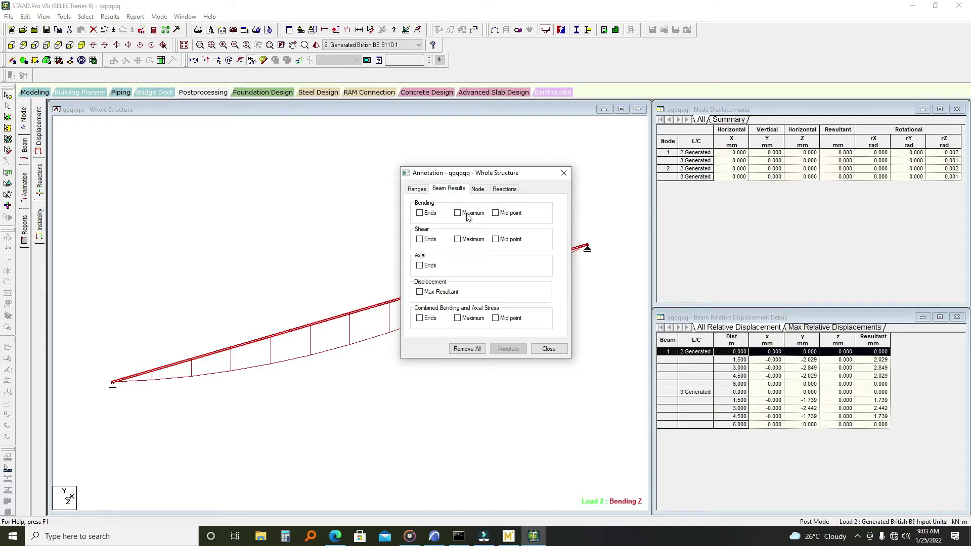
left_click(457, 213)
left_click(502, 349)
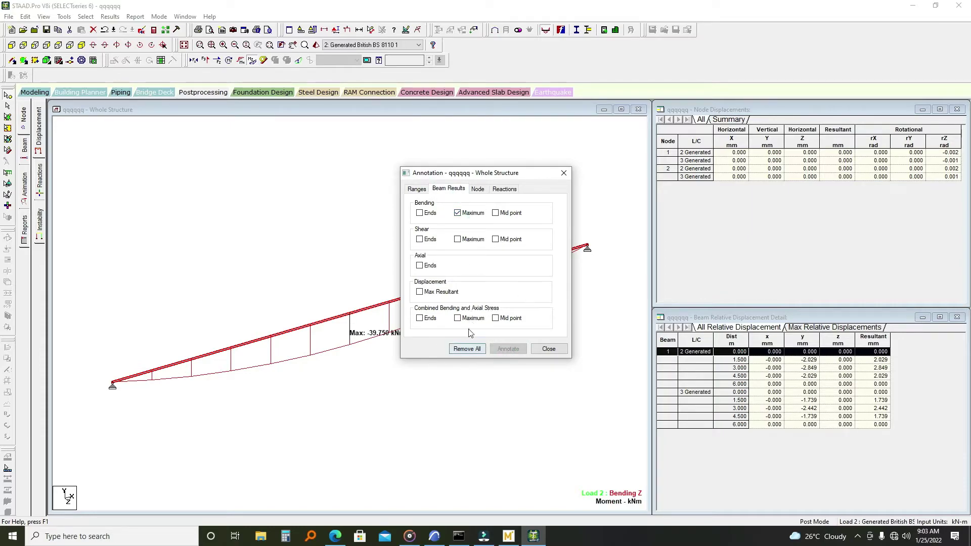
Step: Remove all annotations from the bending diagram, then annotate the maximum bending value again and close the annotation settings
left_click(465, 350)
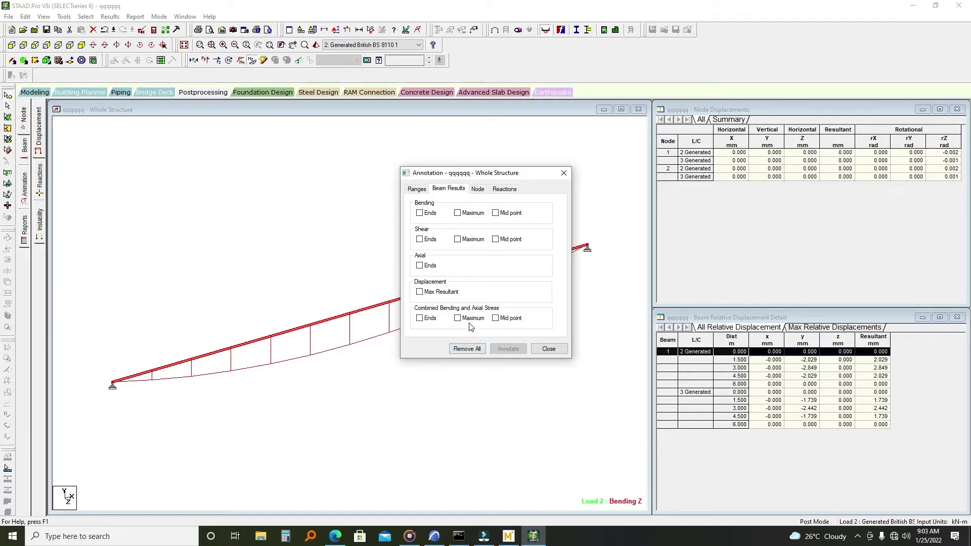
left_click(458, 213)
left_click(508, 349)
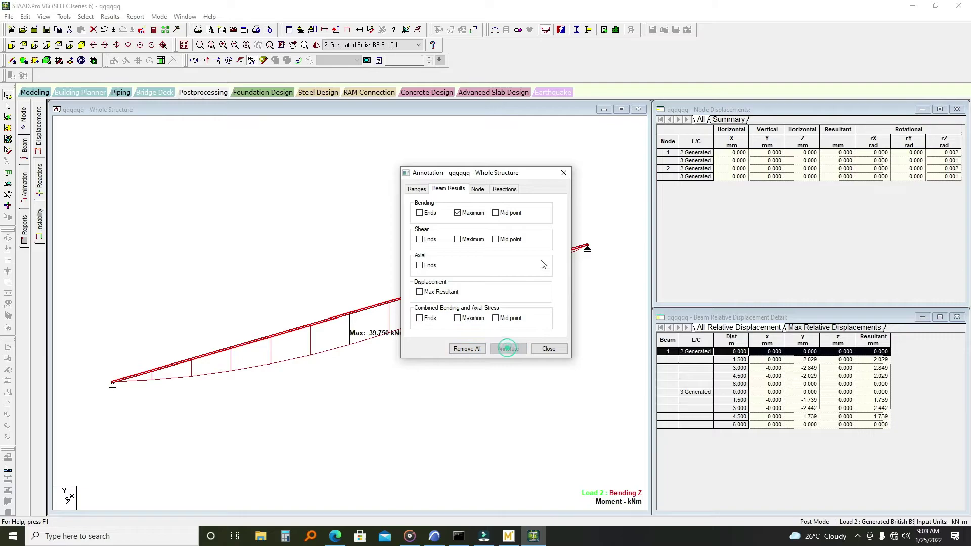
left_click(563, 172)
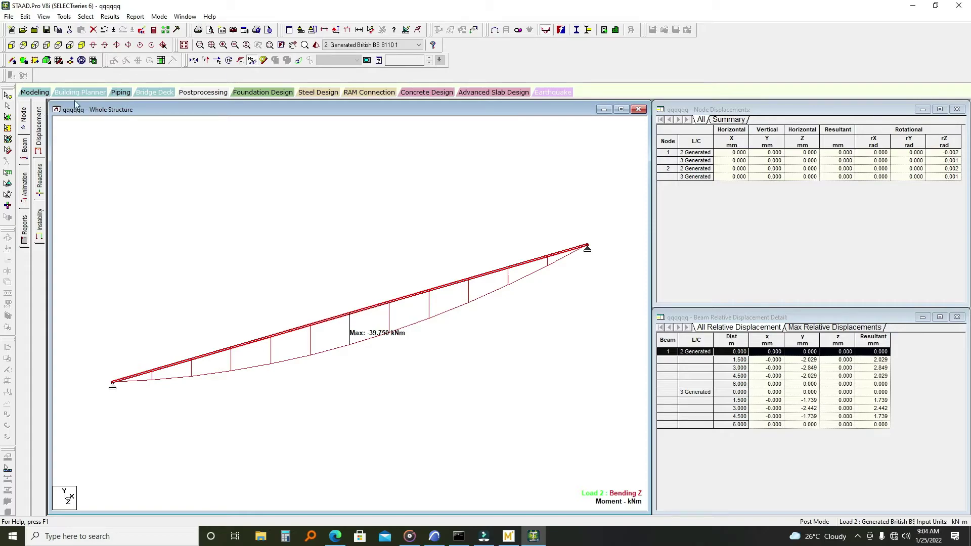
Step: Return to modeling, open the concrete design settings and set the current design code to CP65
left_click(34, 92)
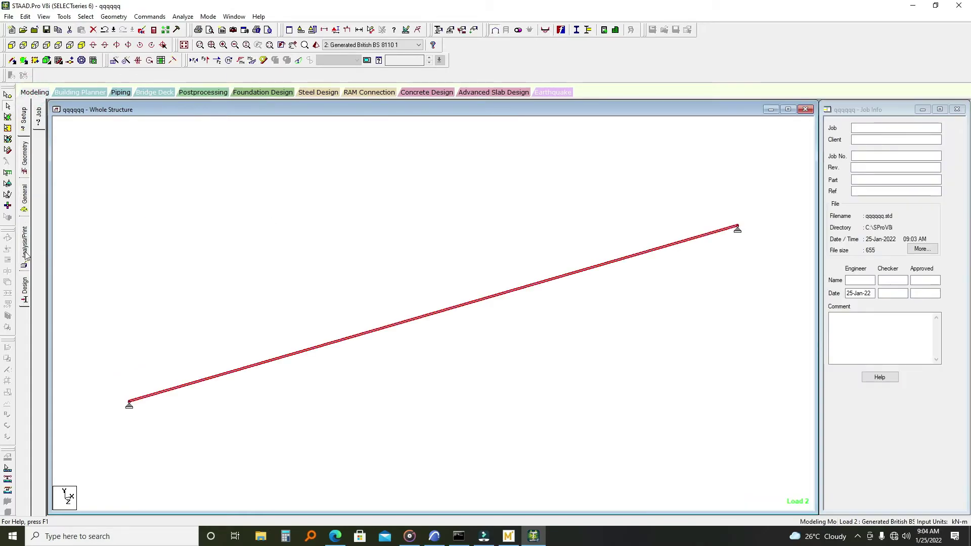
left_click(26, 288)
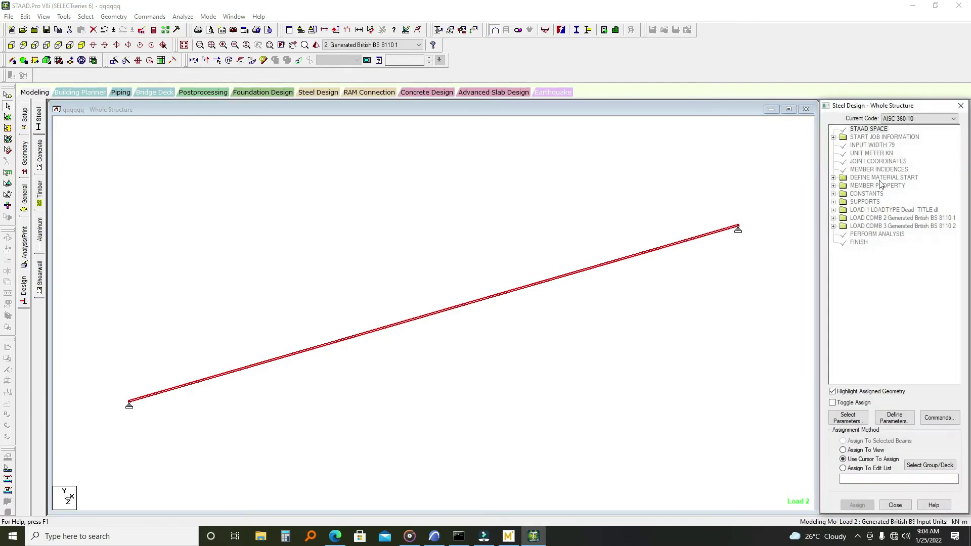
left_click(910, 118)
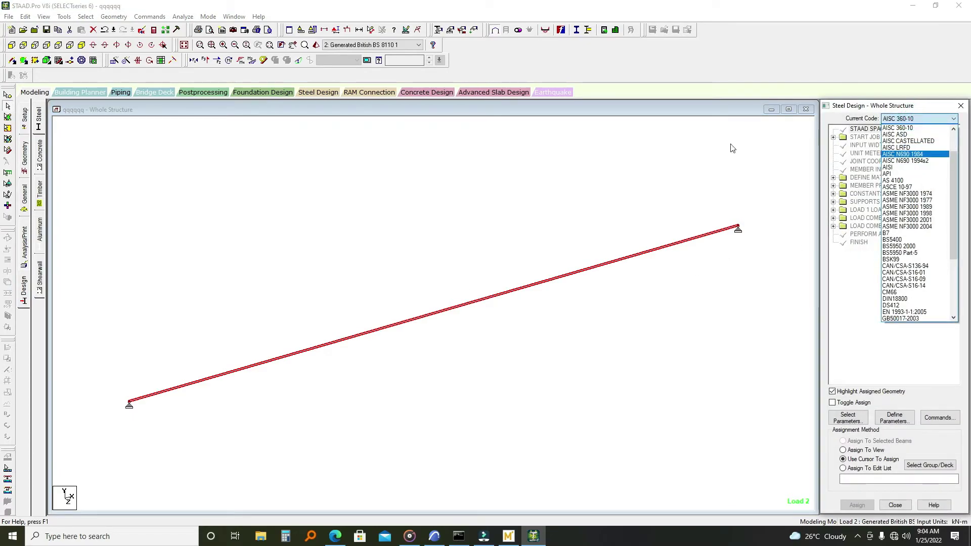
left_click(38, 157)
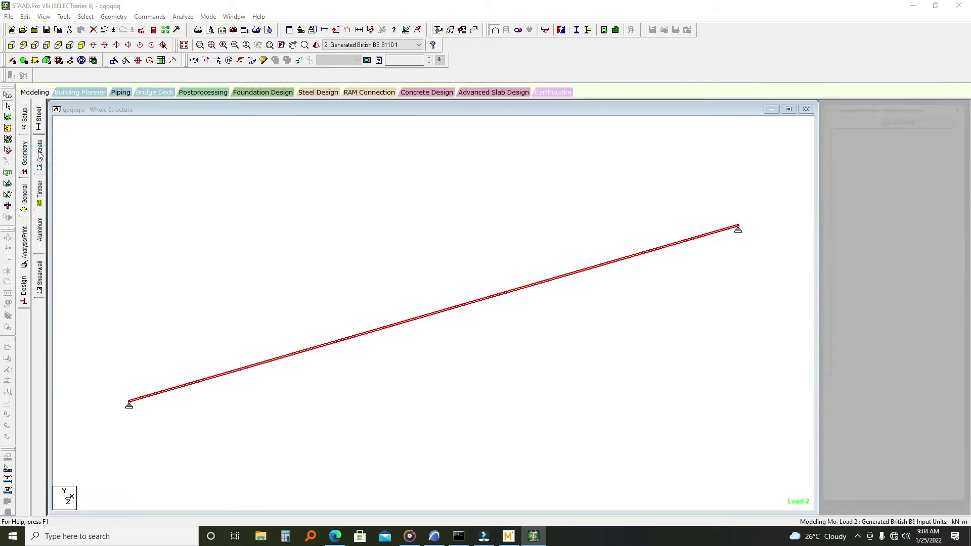
left_click(907, 118)
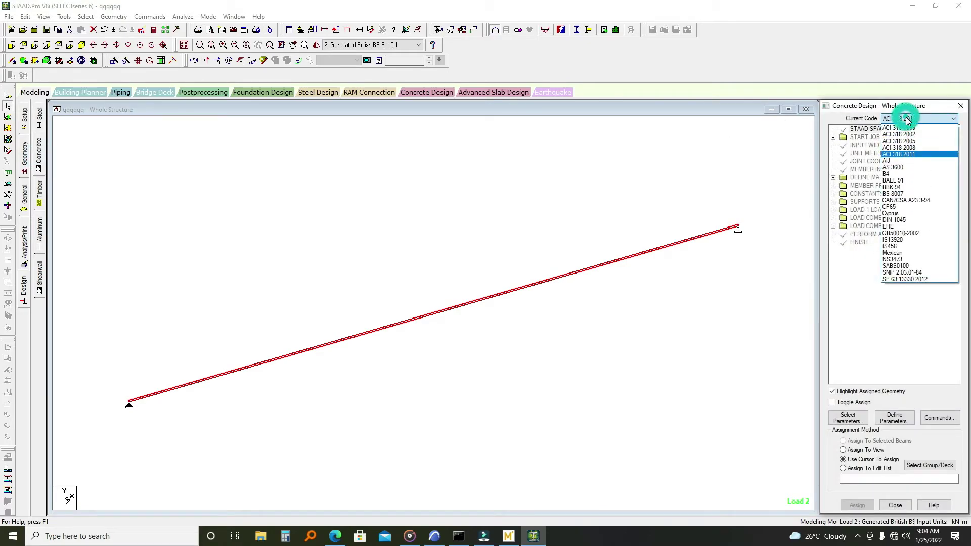
left_click(902, 208)
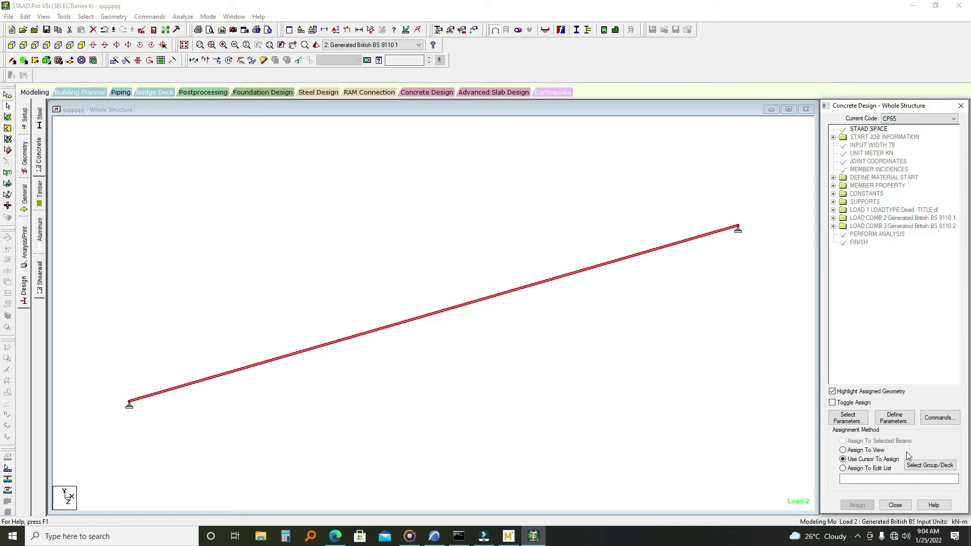
Step: Empty the selected design parameters list, then choose only Clear, Fc and Fymain and accept the selection
left_click(847, 417)
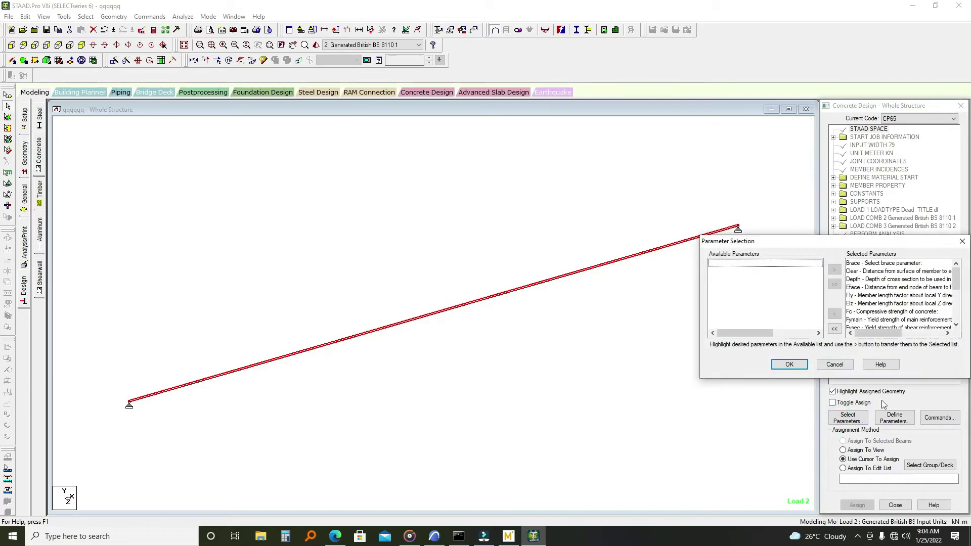
left_click(834, 329)
left_click_drag(750, 241, 382, 193)
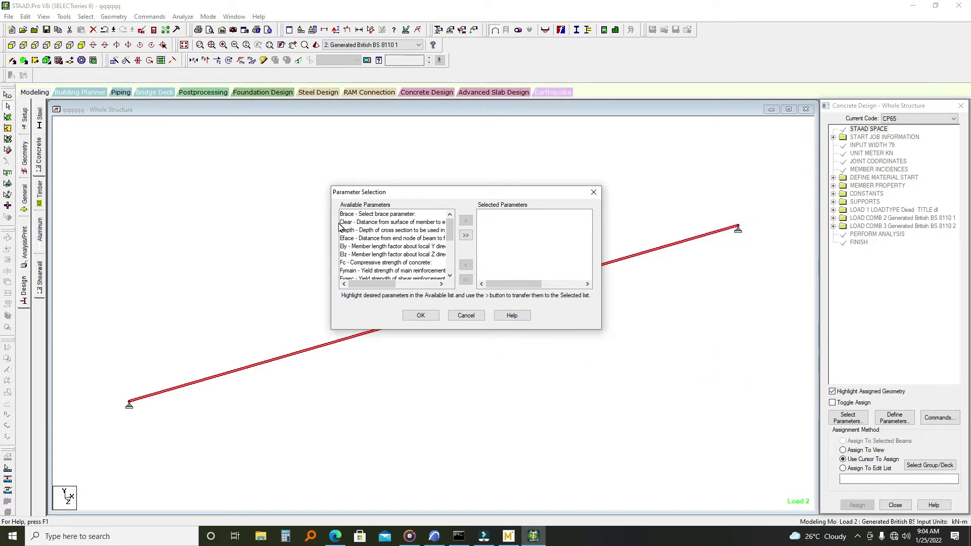
left_click(402, 223)
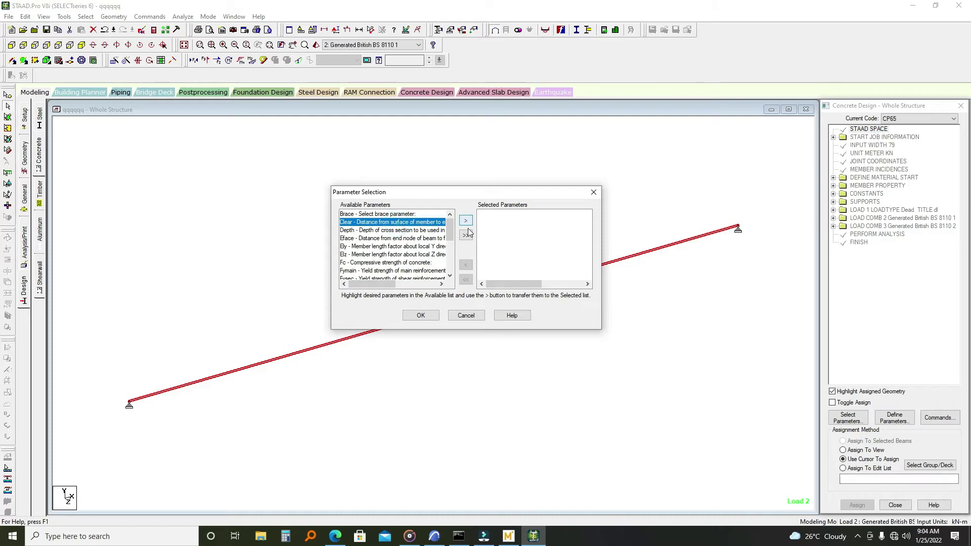
left_click(466, 220)
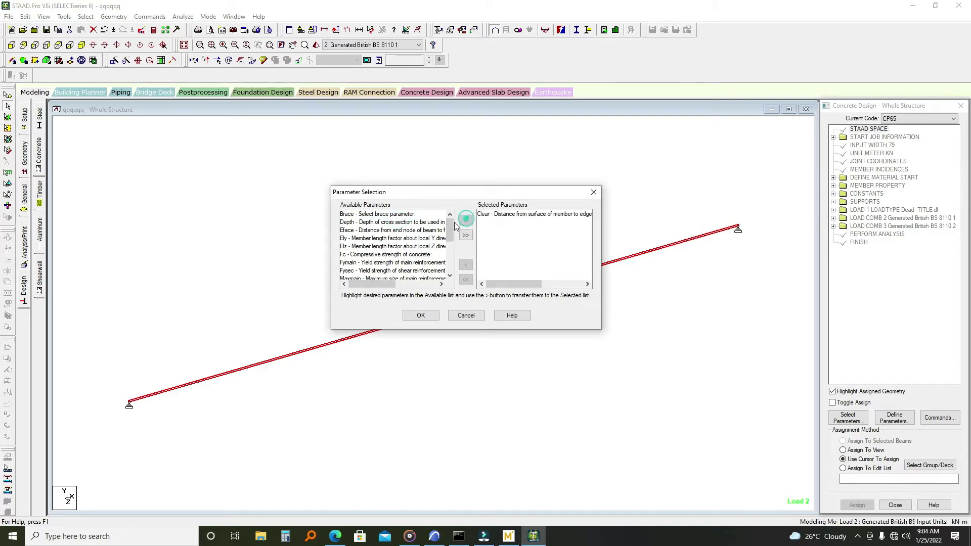
left_click(344, 254)
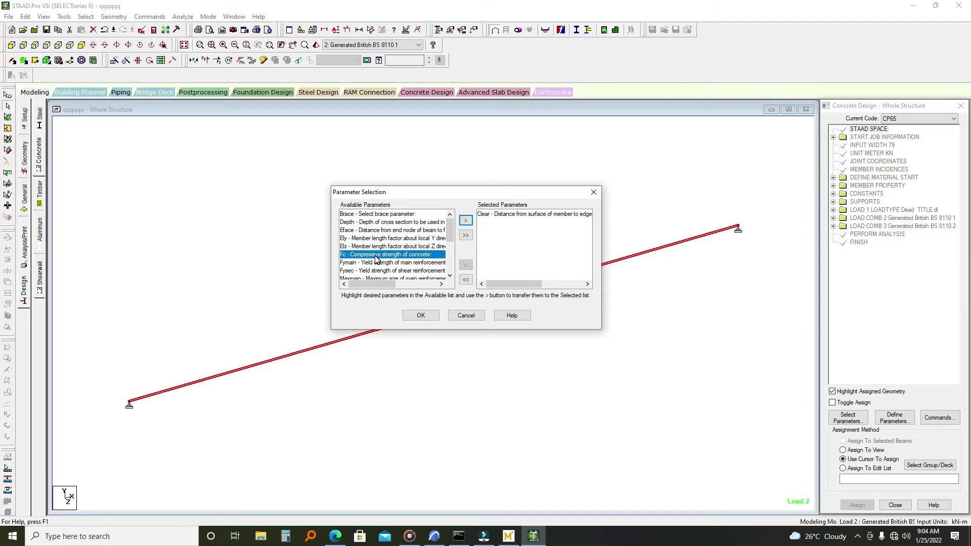
left_click(465, 221)
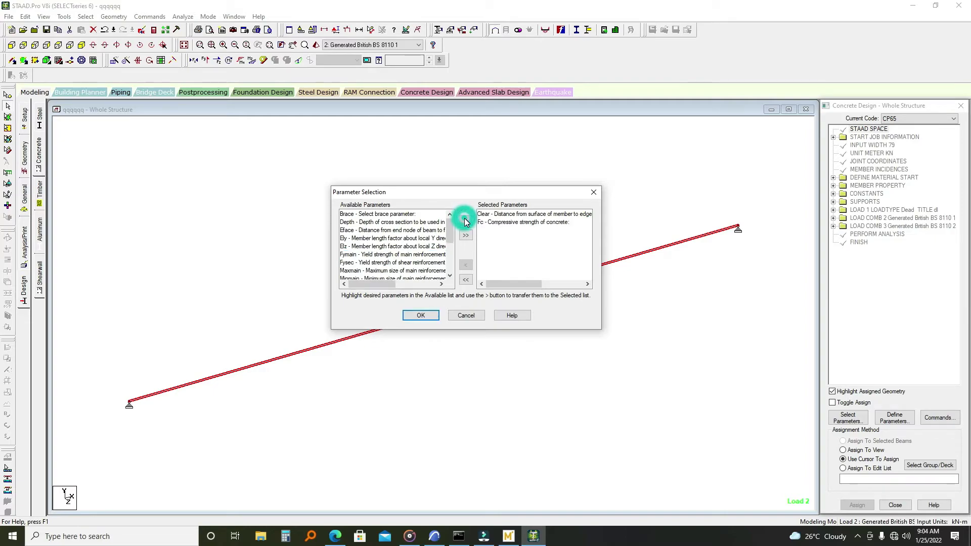
left_click(354, 254)
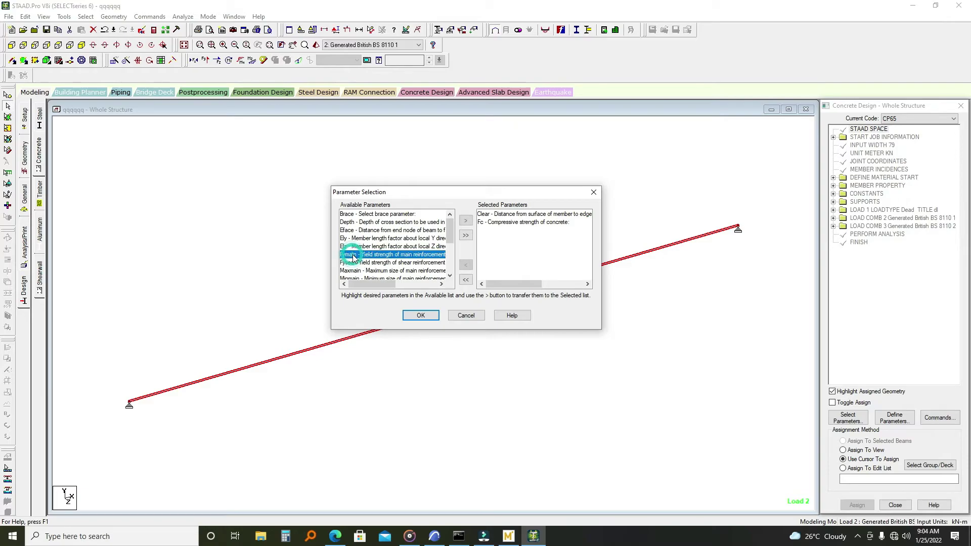
left_click(465, 221)
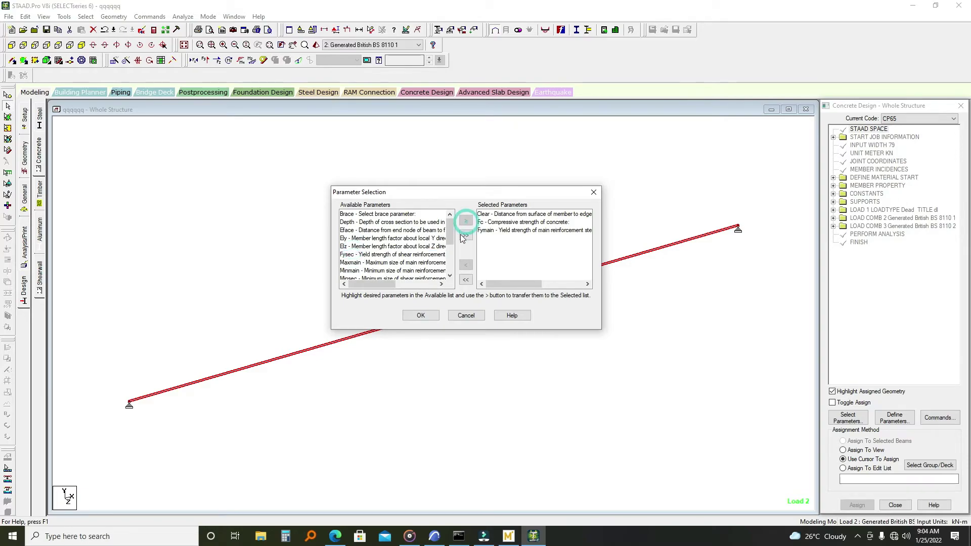
left_click(347, 256)
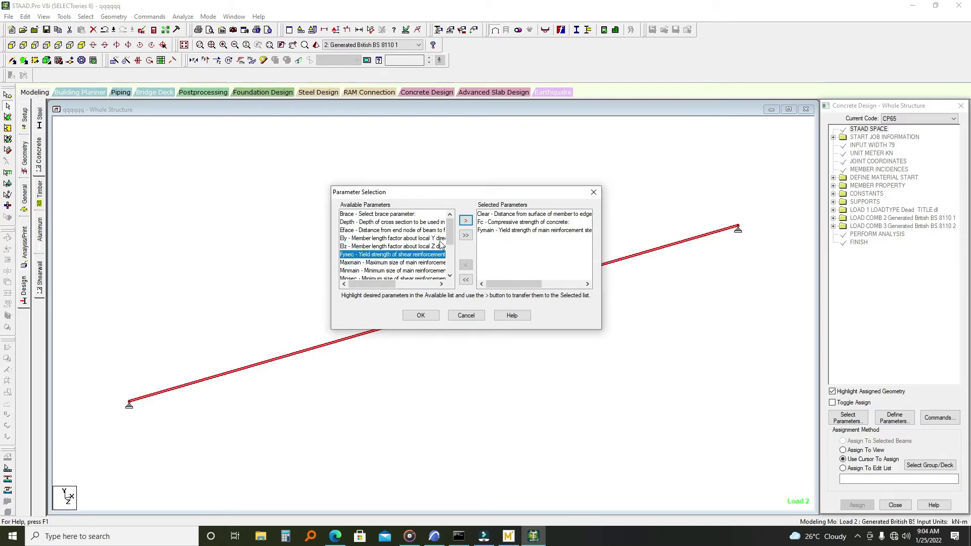
left_click(420, 315)
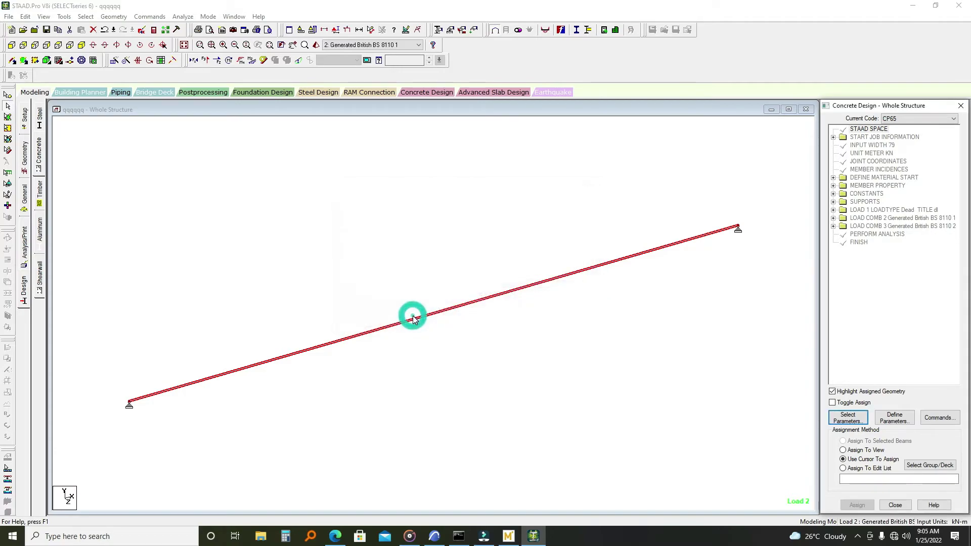
Step: Define and add the design parameters CLEAR as 0.025 m and FC as 25000 kN/m2
left_click(892, 420)
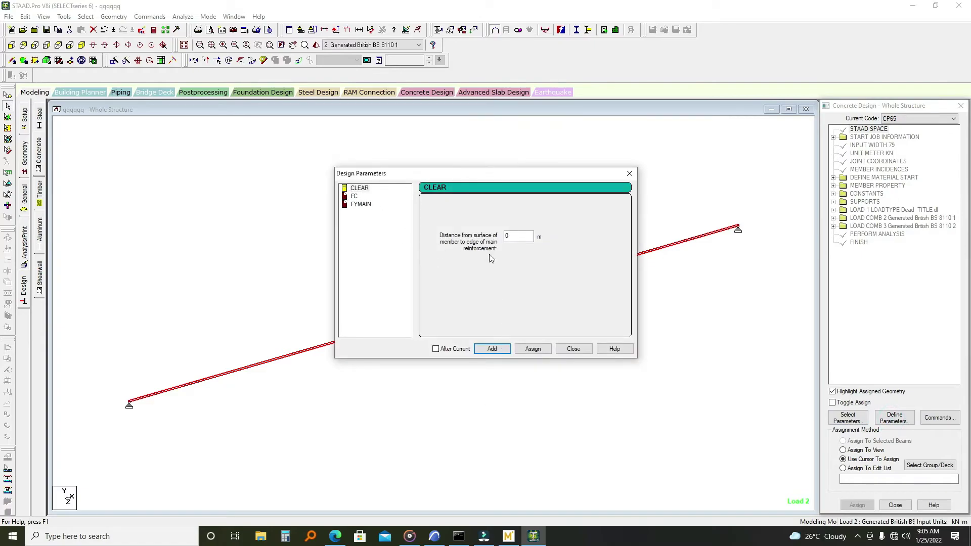
left_click(506, 237)
type("0.025")
left_click(490, 350)
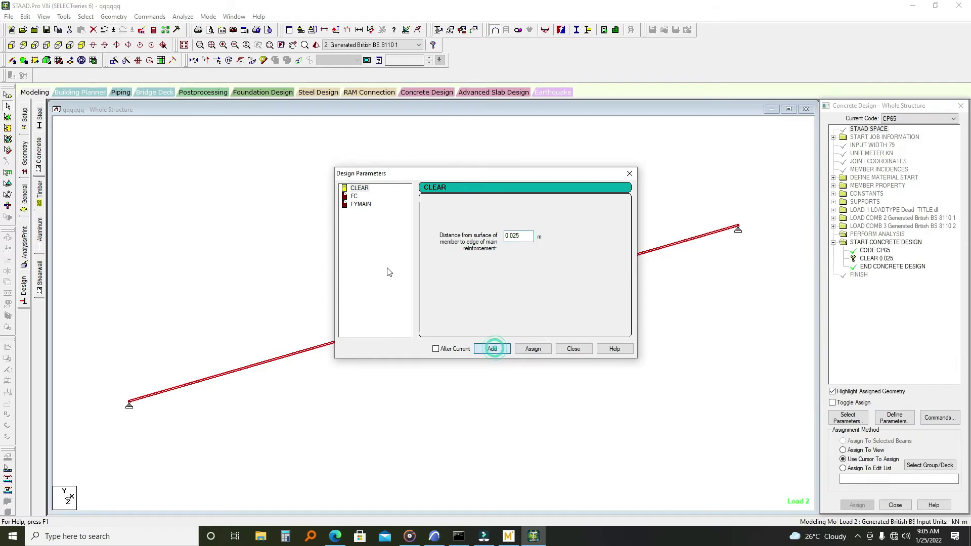
left_click(353, 197)
double_click(518, 236)
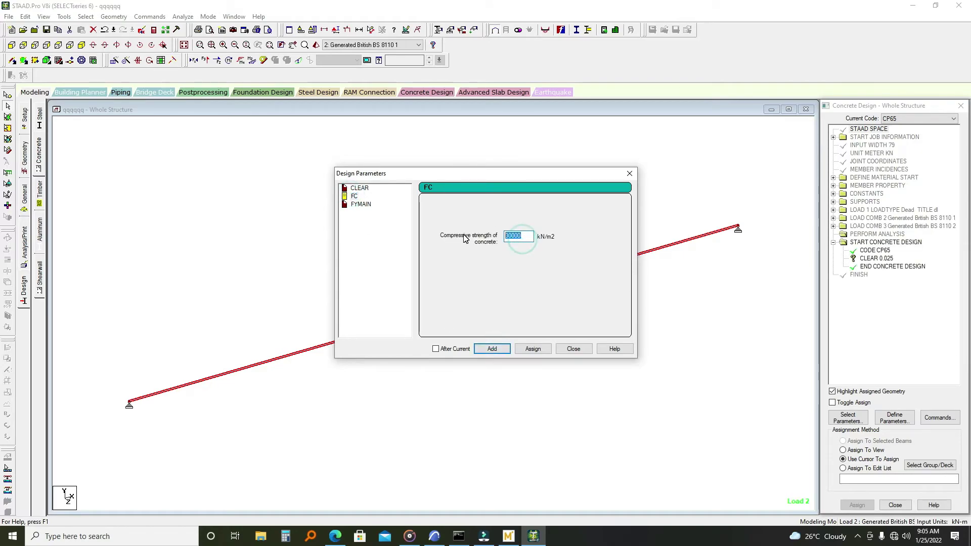
type("25")
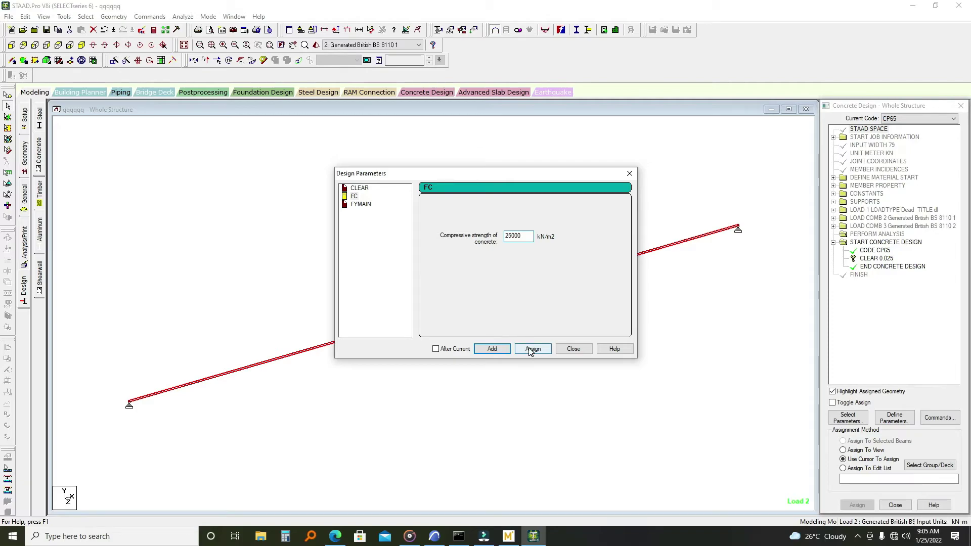
left_click(492, 349)
Step: Define and add the main reinforcement yield strength FYMAIN as 460000 kN/m2, then close the design parameters dialog
left_click(360, 204)
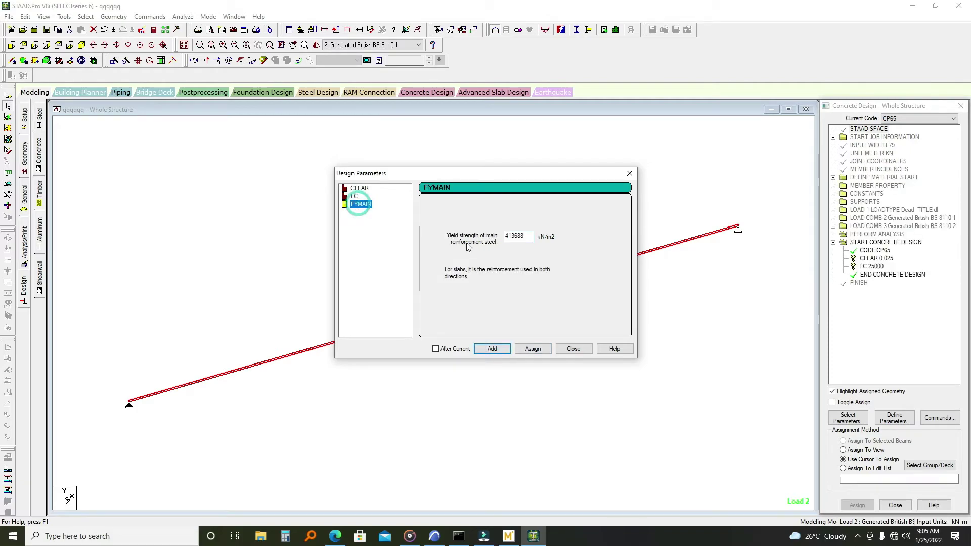
double_click(518, 236)
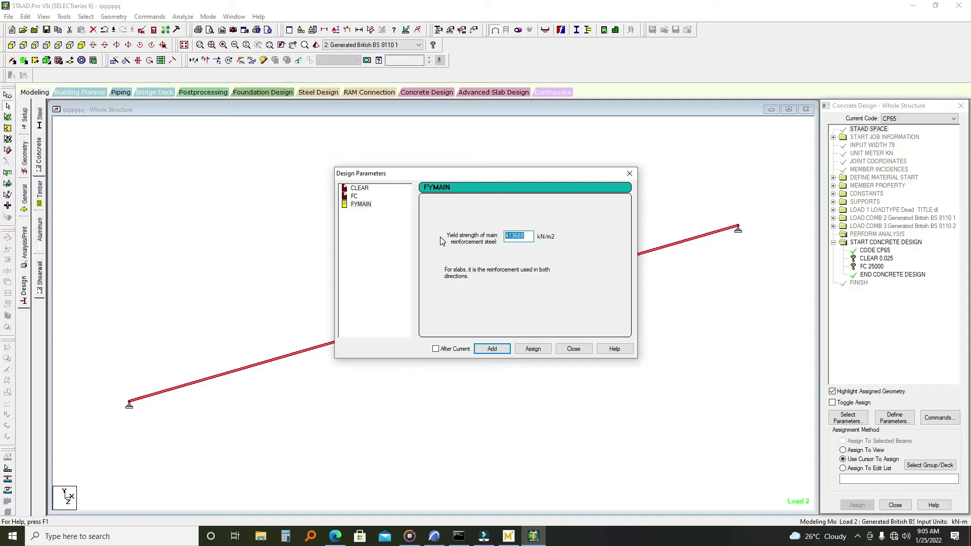
type("460000")
left_click(492, 350)
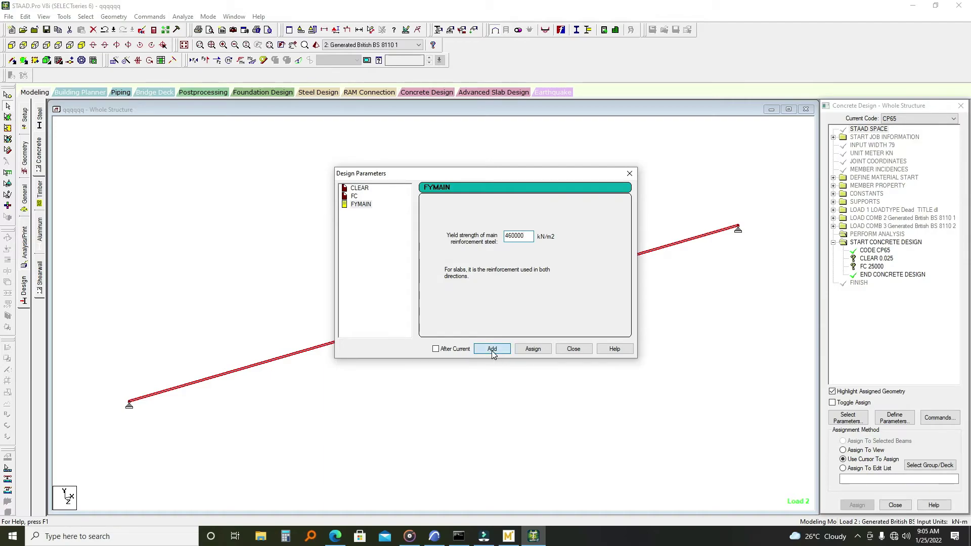
left_click(629, 173)
Step: Assign the CLEAR 0.025 and FC 25000 parameters to the beam using the Assign To View method
left_click(864, 260)
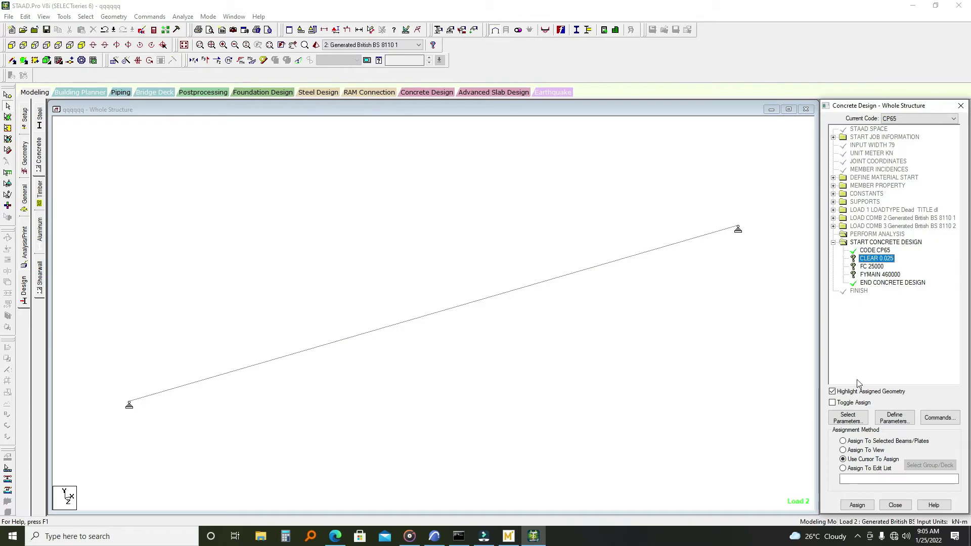
left_click(842, 450)
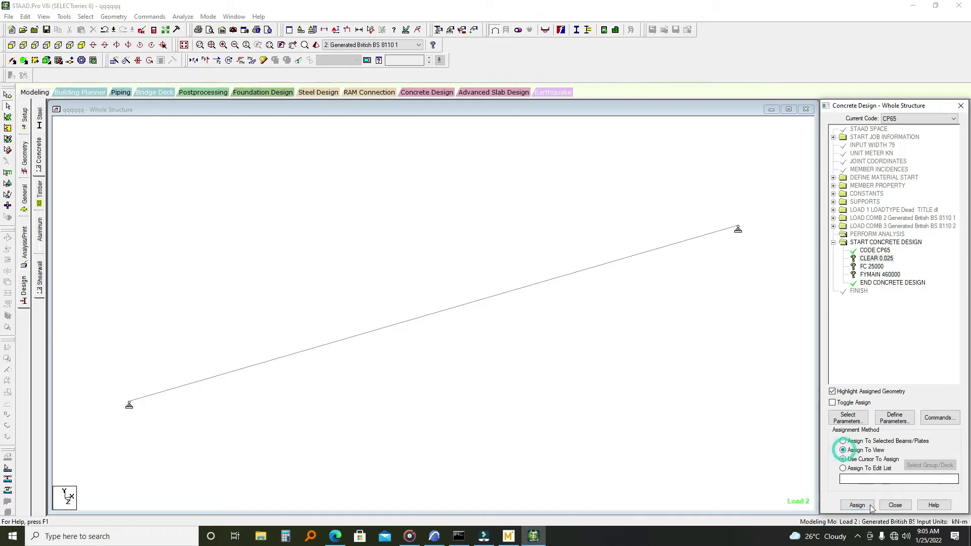
left_click(857, 505)
left_click(901, 332)
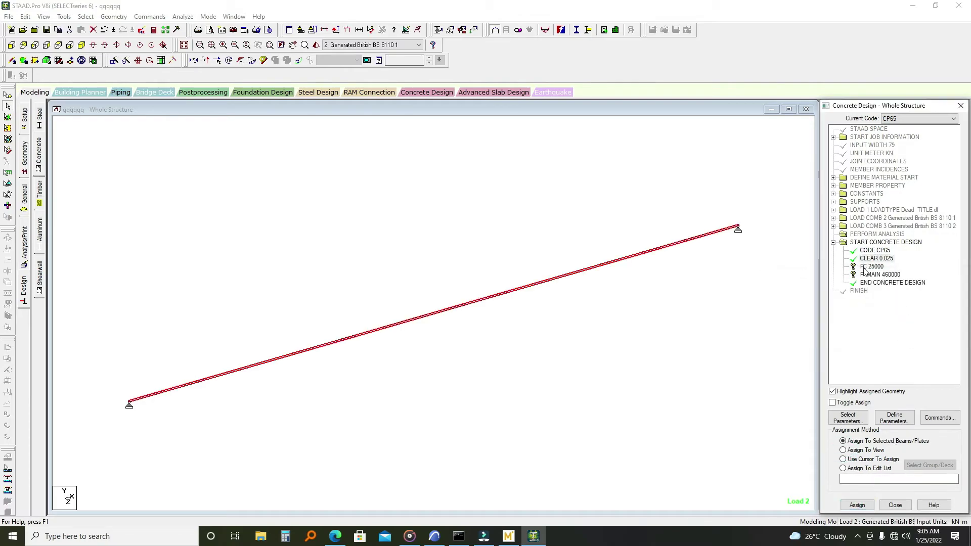
left_click(869, 267)
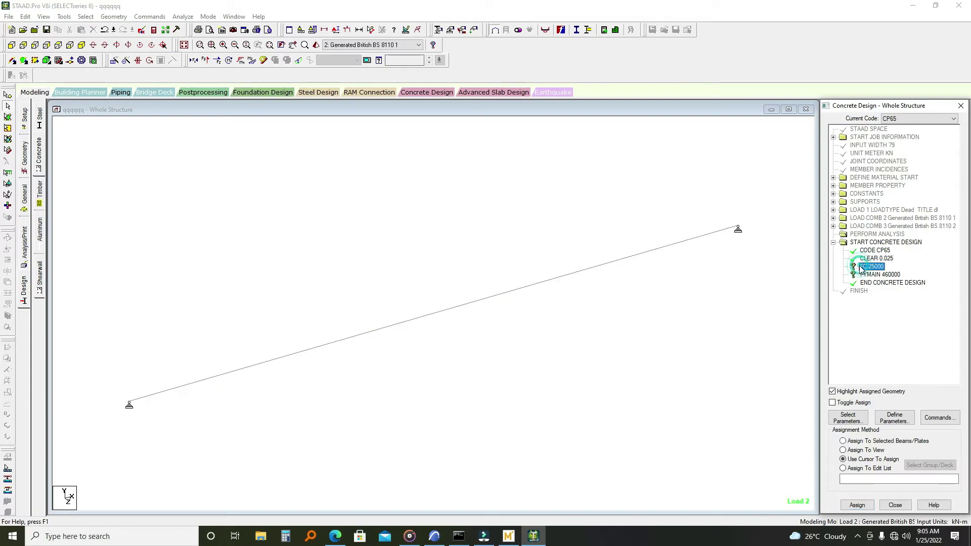
left_click(843, 450)
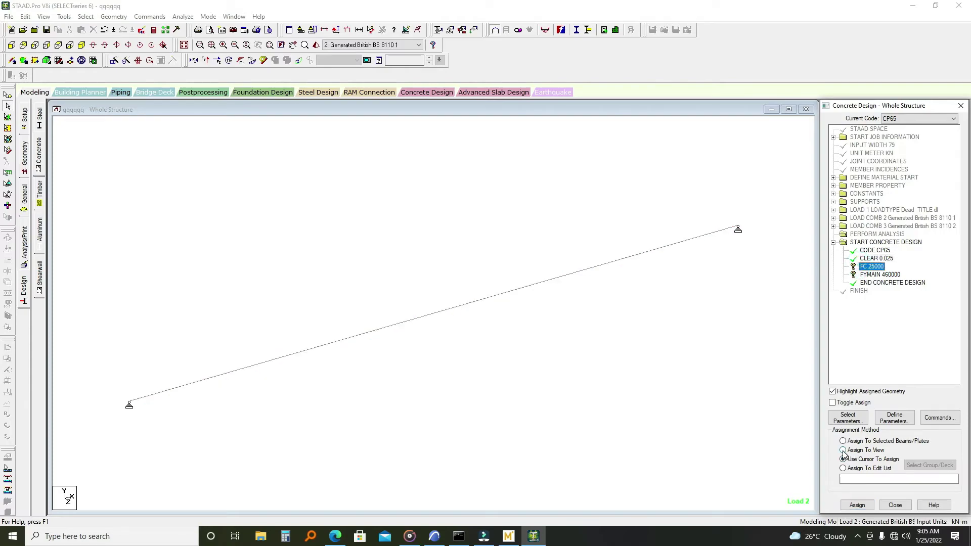
left_click(856, 505)
left_click(901, 332)
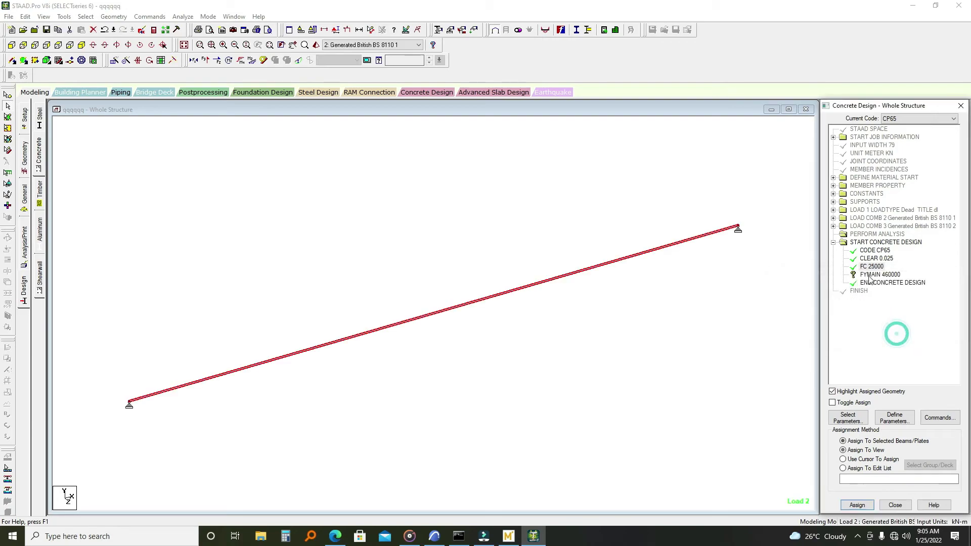
Step: Assign the FYMAIN 460000 parameter to the beam using the Assign To View method
left_click(868, 274)
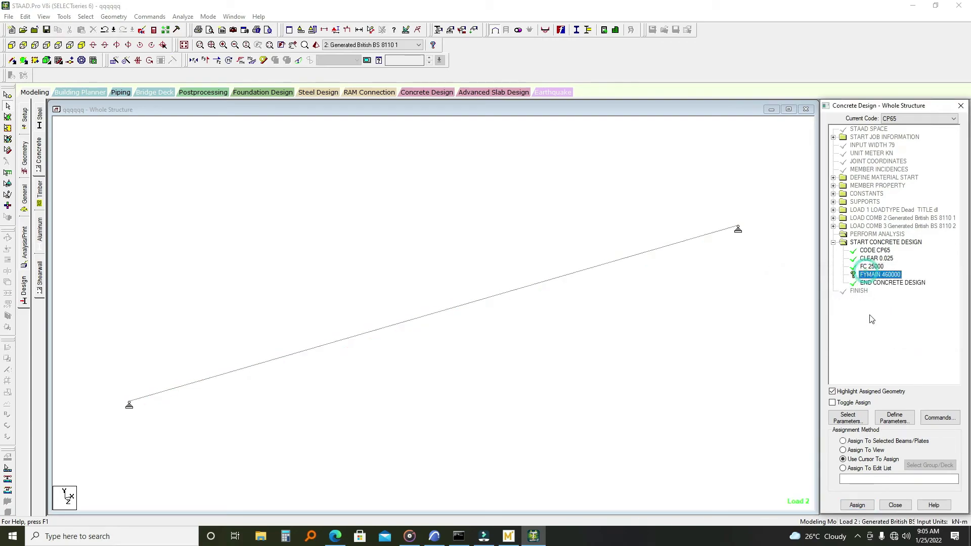
left_click(844, 450)
left_click(857, 504)
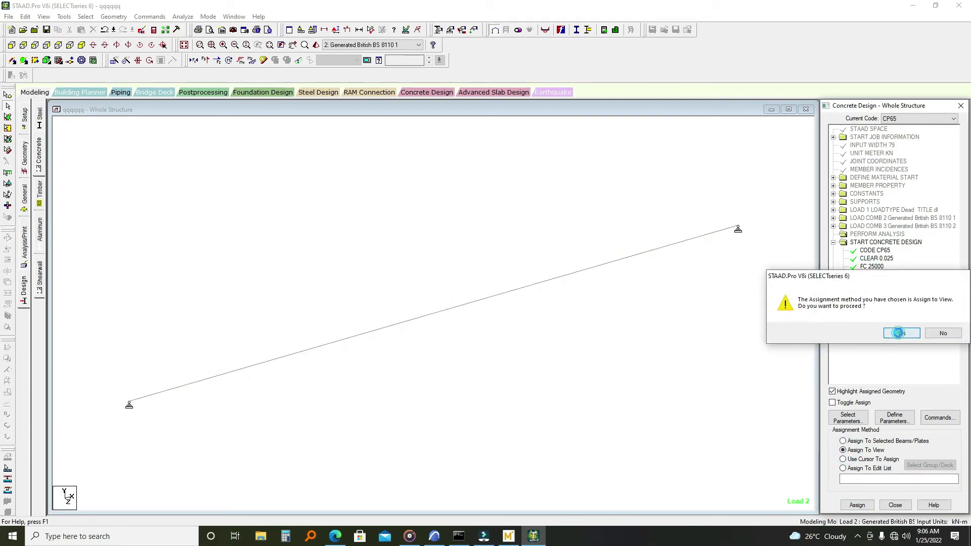
left_click(898, 333)
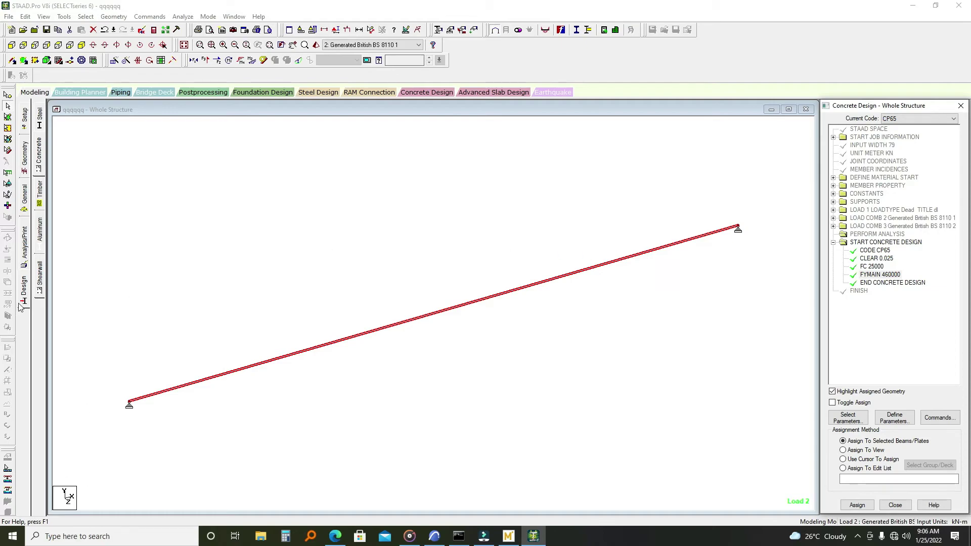
Step: Add the DESIGN BEAM command to the concrete design and close the design commands dialog
left_click(937, 417)
left_click_drag(696, 221, 343, 189)
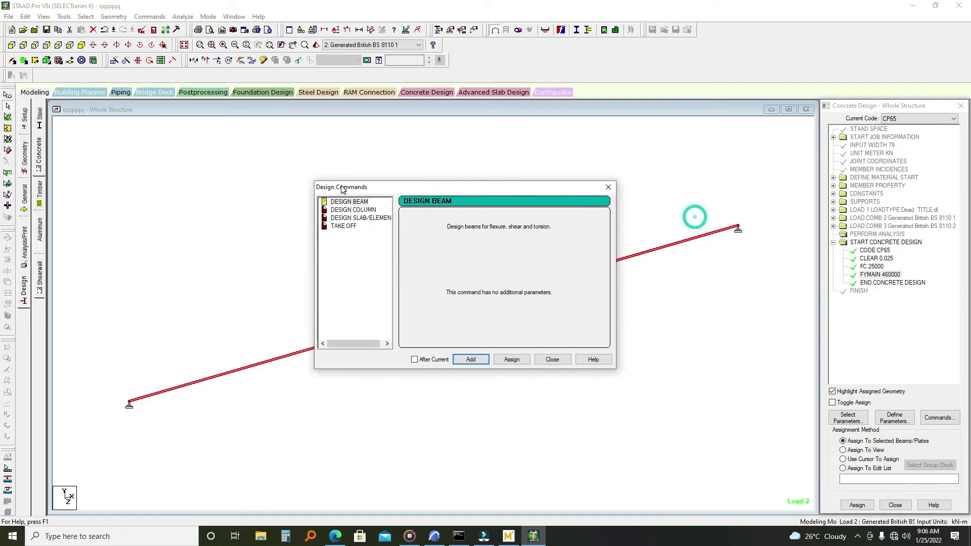
left_click(348, 201)
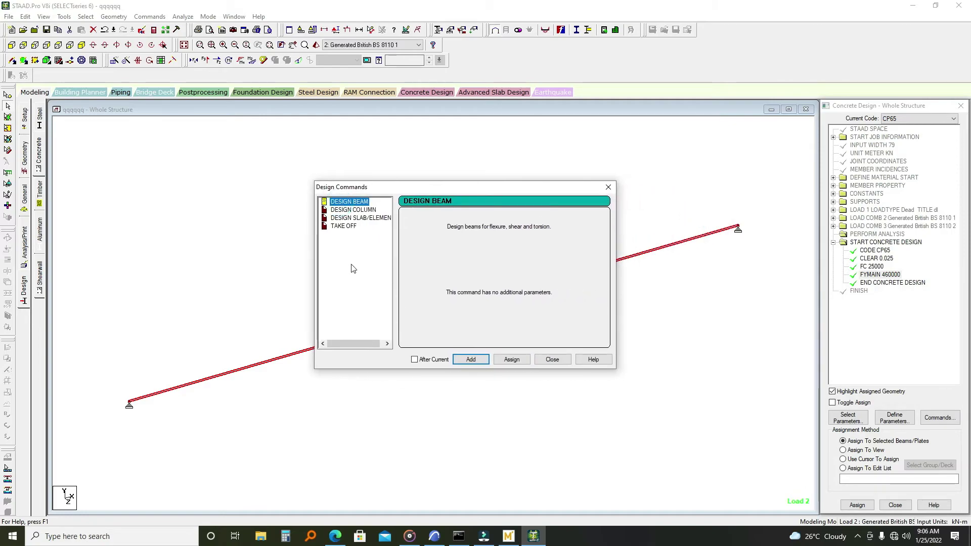
left_click(464, 359)
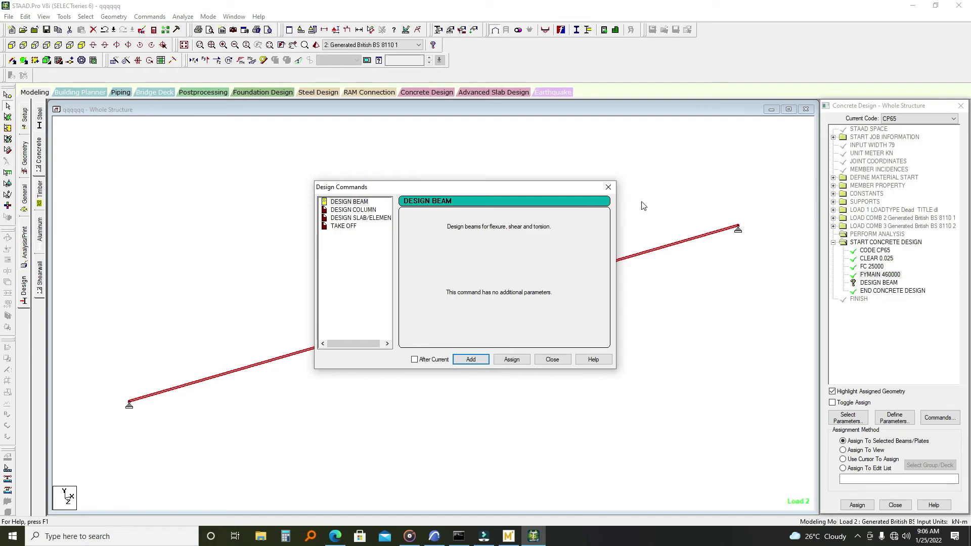
left_click(608, 187)
Step: Assign the DESIGN BEAM command to the beam using the Assign To View method
left_click(878, 283)
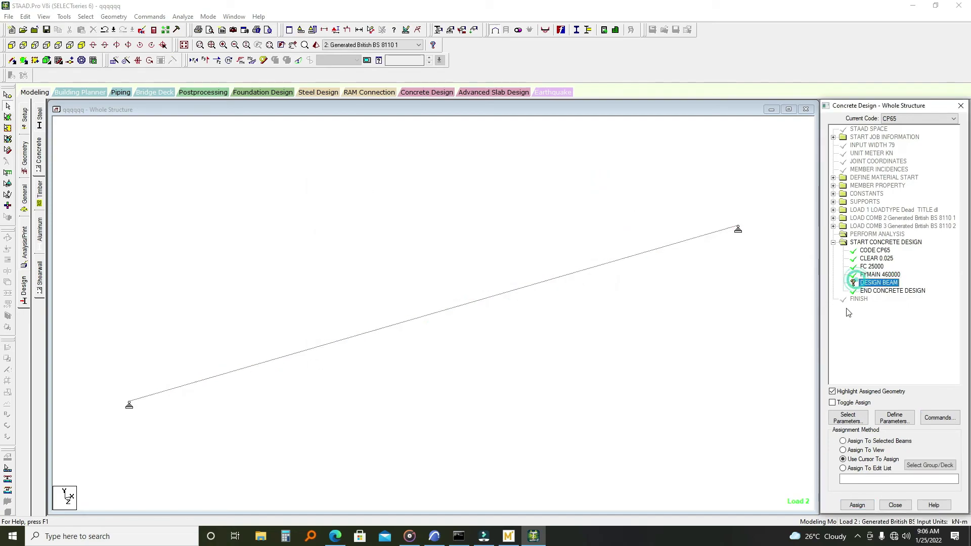
left_click(842, 450)
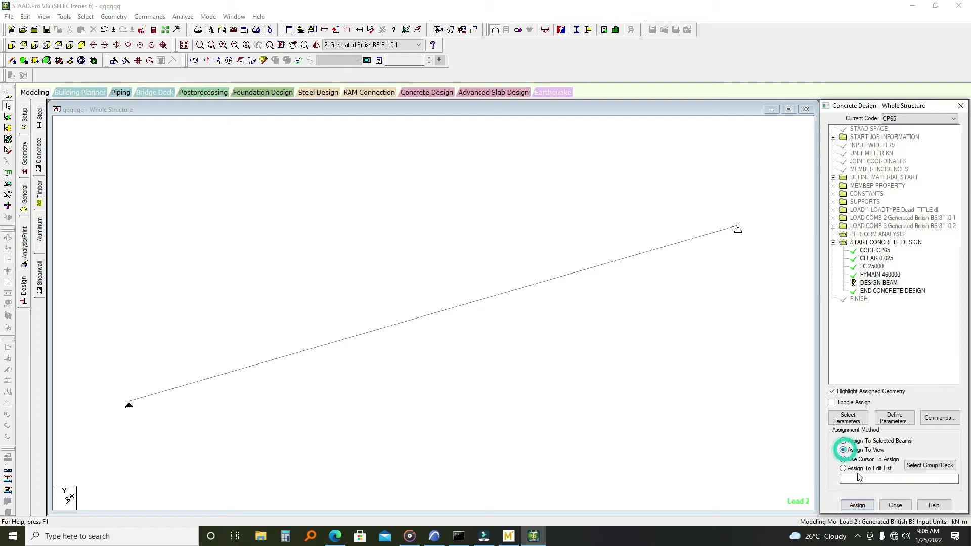
left_click(856, 505)
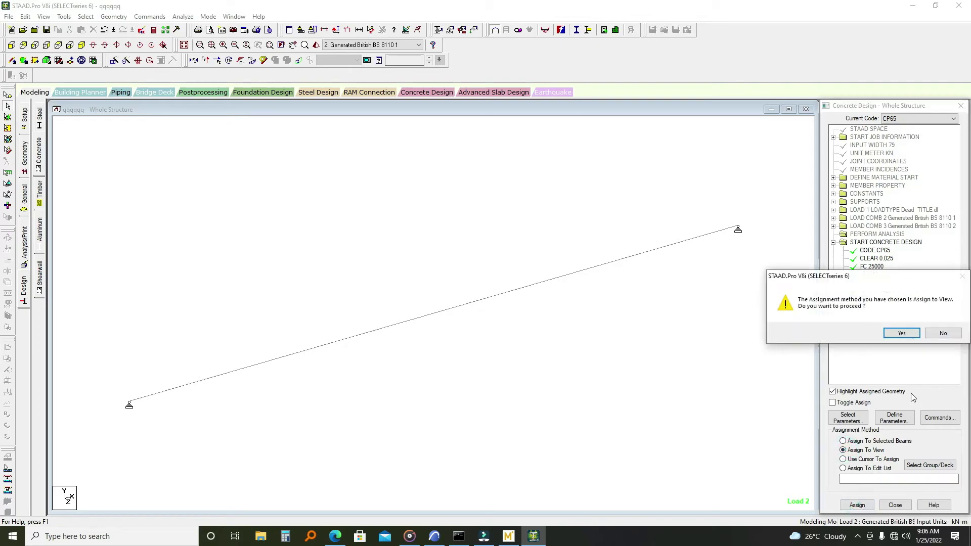
left_click(896, 335)
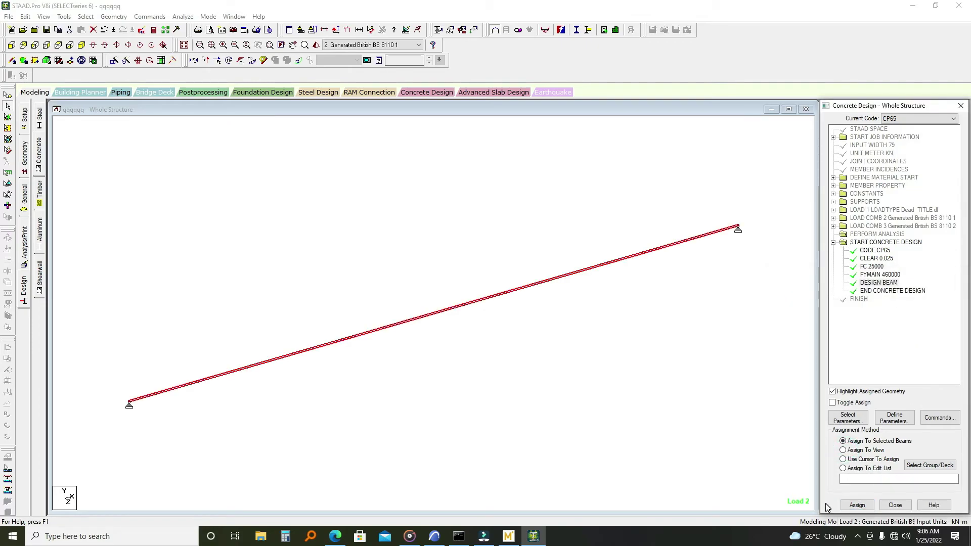
Step: Add another Perform Analysis command with the print option All after the concrete design block
left_click(24, 258)
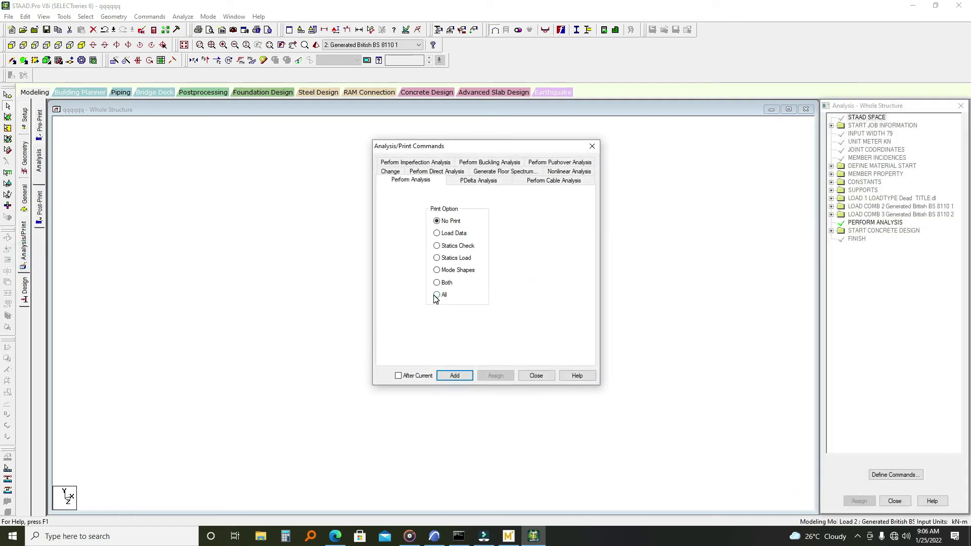
left_click(436, 295)
left_click(455, 376)
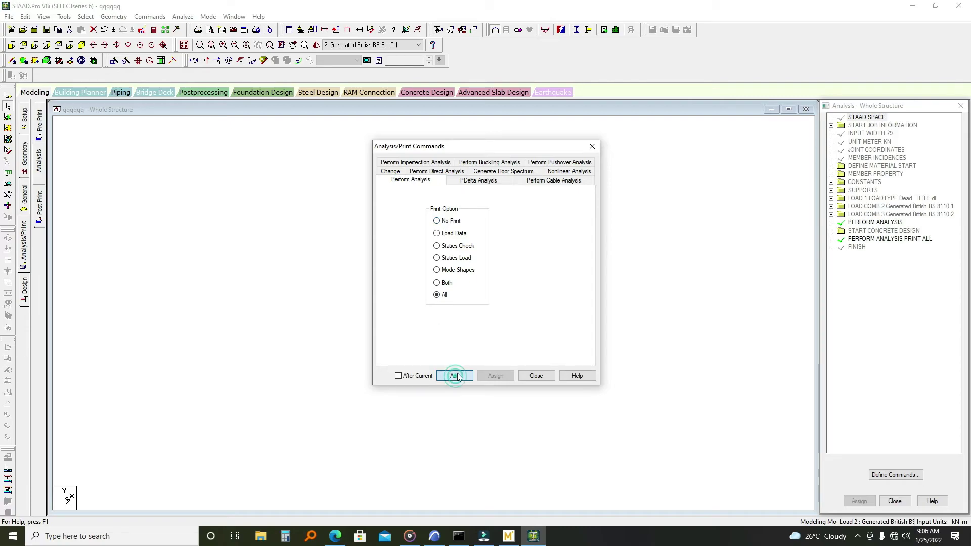
Step: Save the modified structure, run the analysis and design, and finish with the Stay in Modeling Mode option
left_click(591, 146)
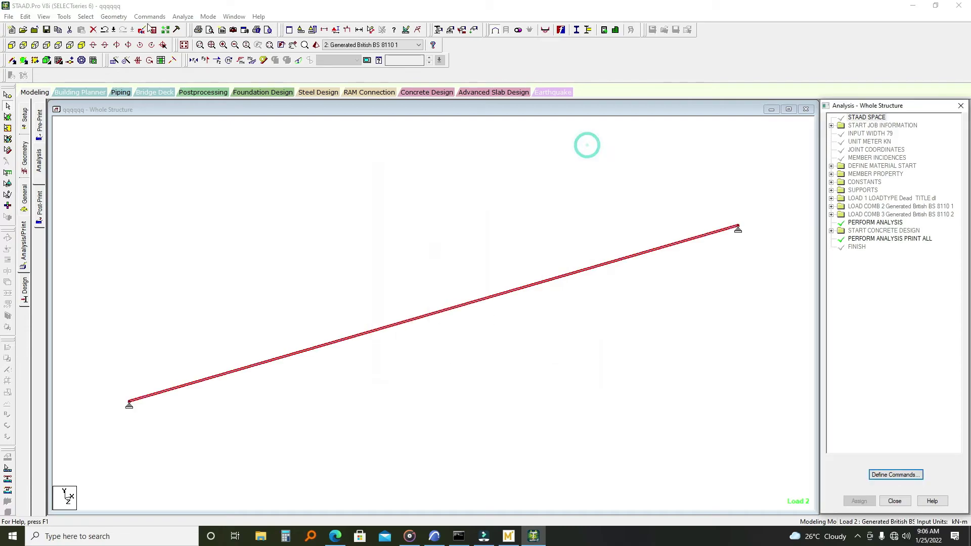
left_click(181, 17)
left_click(186, 28)
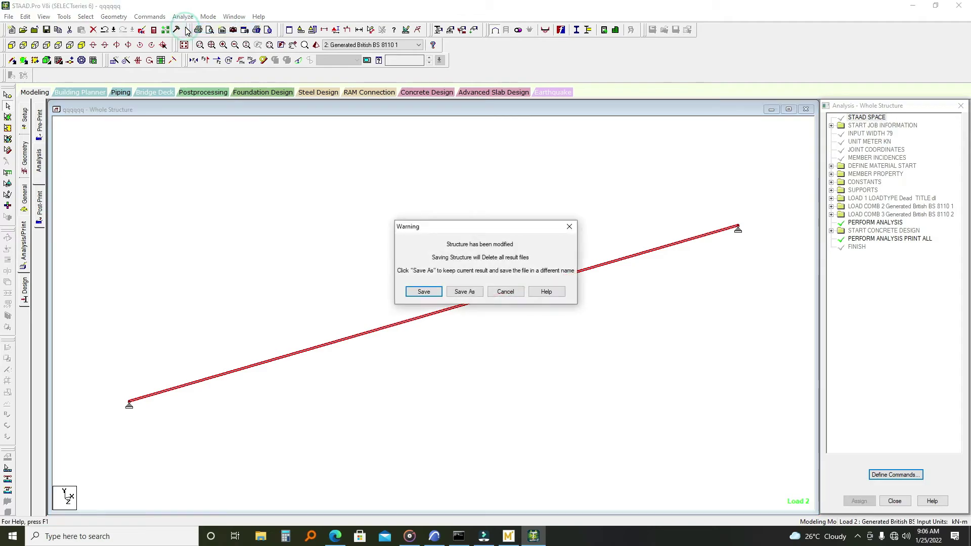
left_click(412, 288)
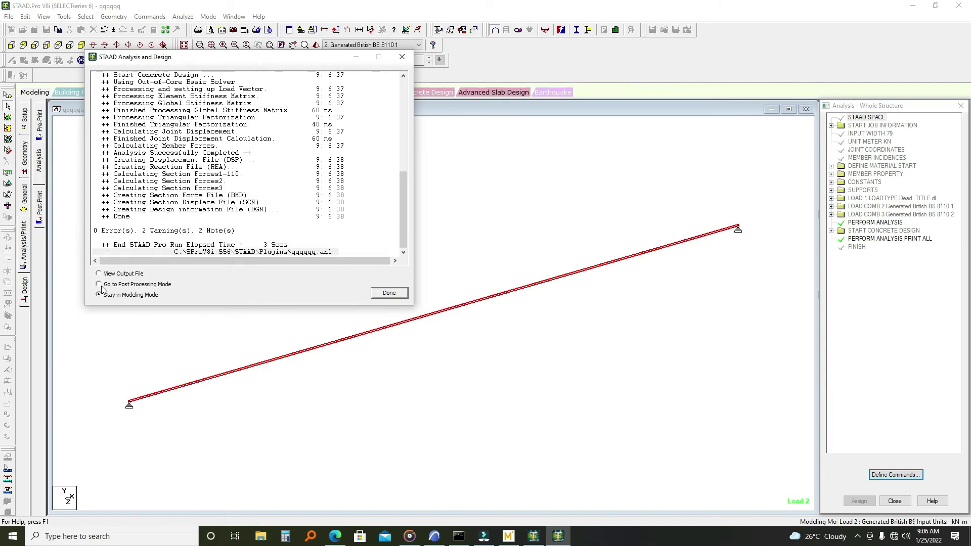
left_click(390, 293)
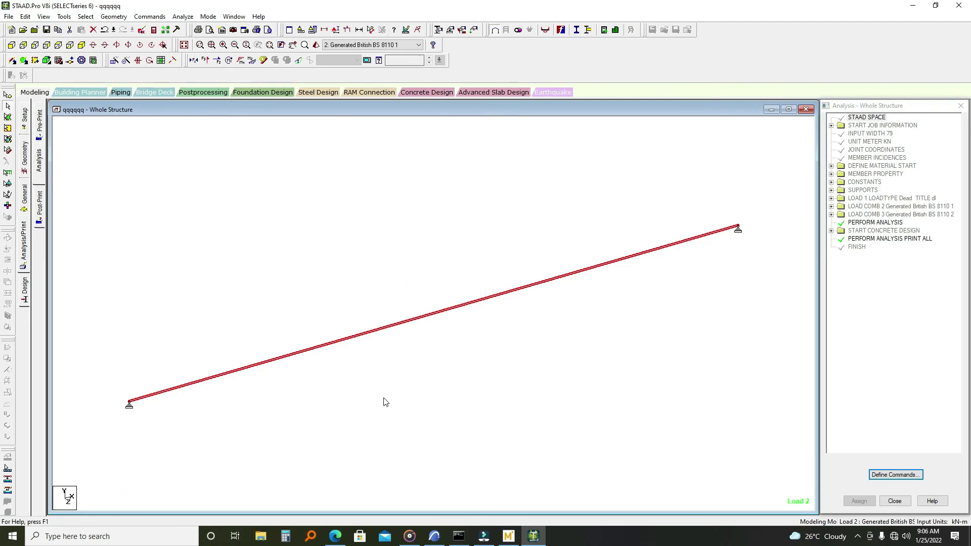
Step: Inspect the beam's deflection and concrete design results in its member query dialog, and close it
double_click(443, 315)
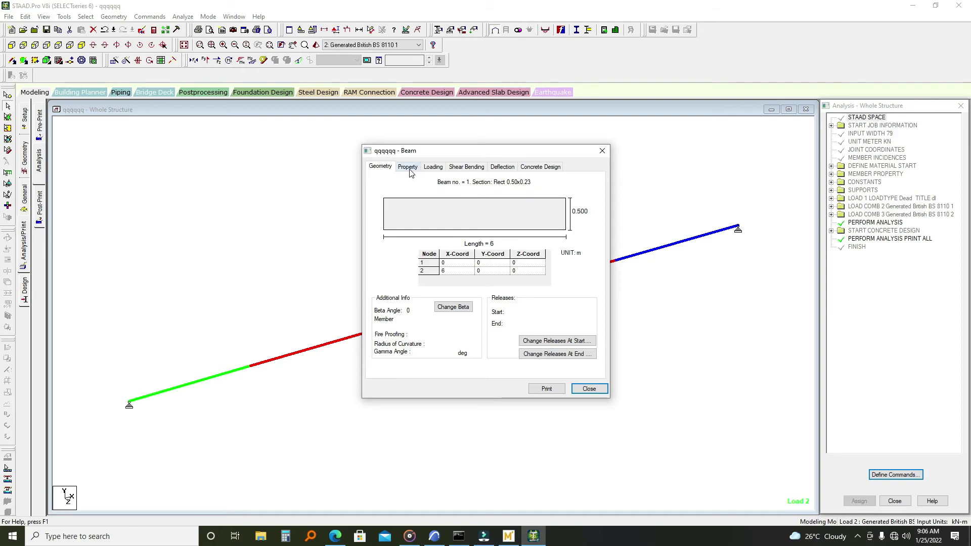
left_click(502, 167)
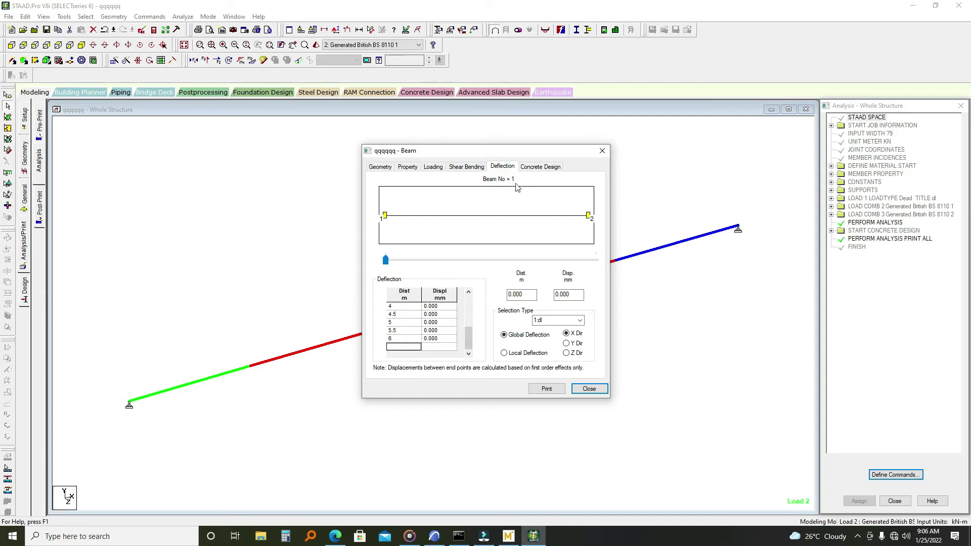
left_click(536, 171)
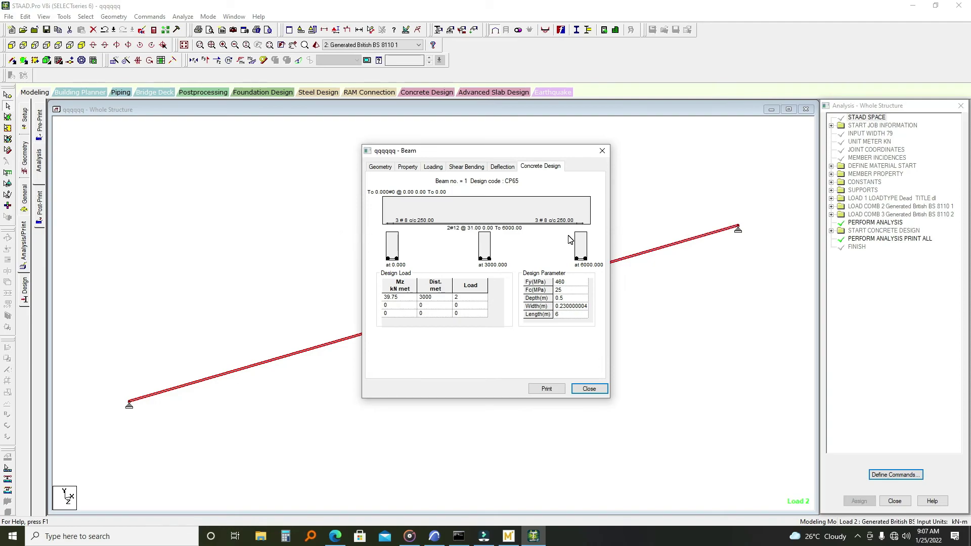
left_click(602, 152)
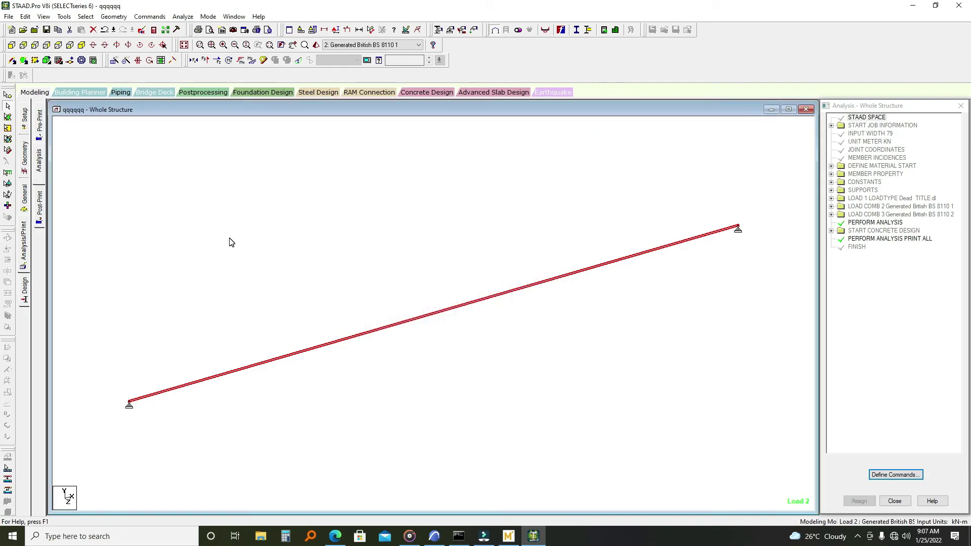
Step: Open the analysis output file and examine the CP65 concrete design results for the beam's flexural bars and shear links
left_click(155, 31)
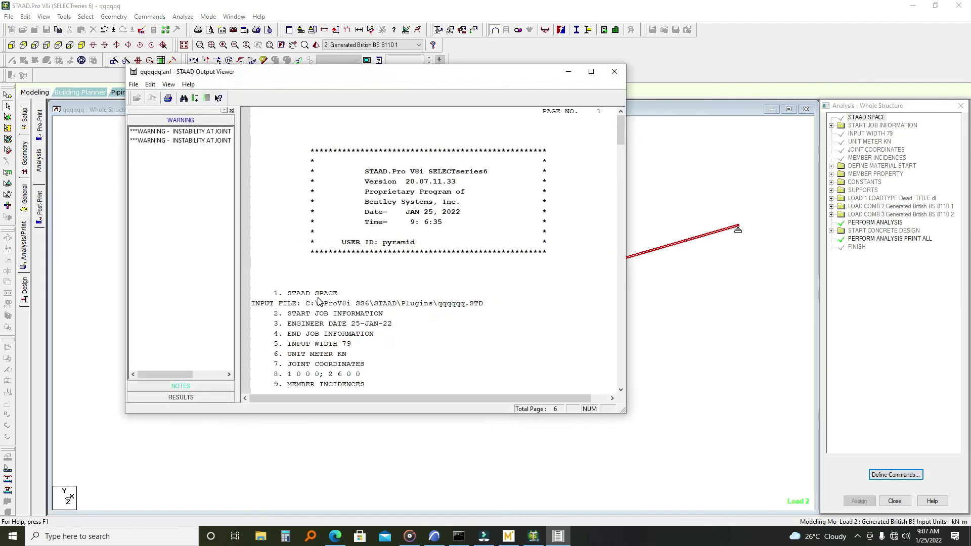
scroll(299, 253, "down", 20)
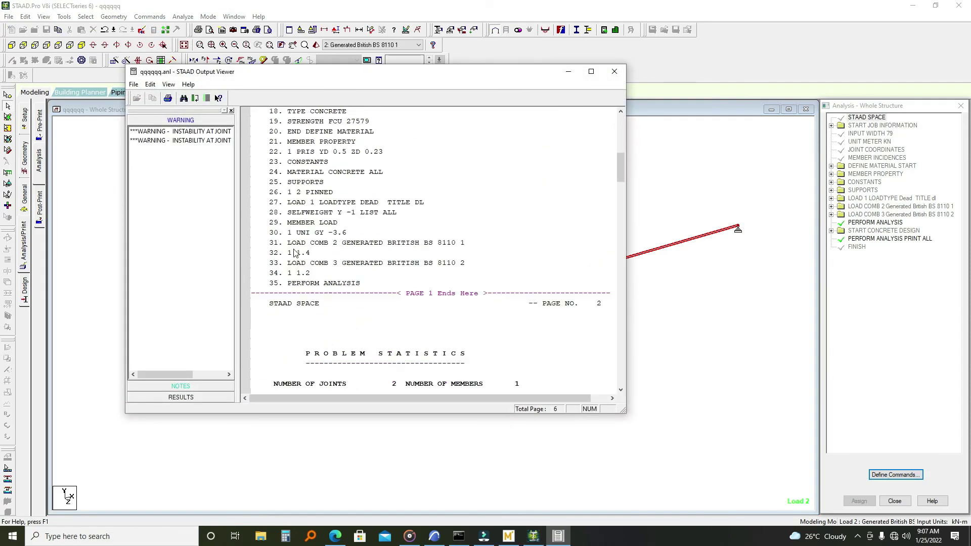
left_click(172, 397)
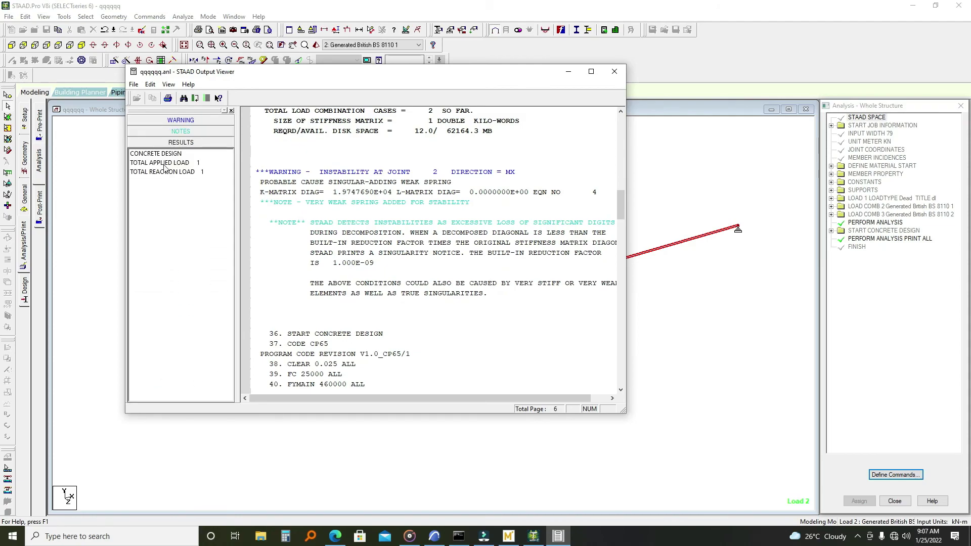
left_click(158, 154)
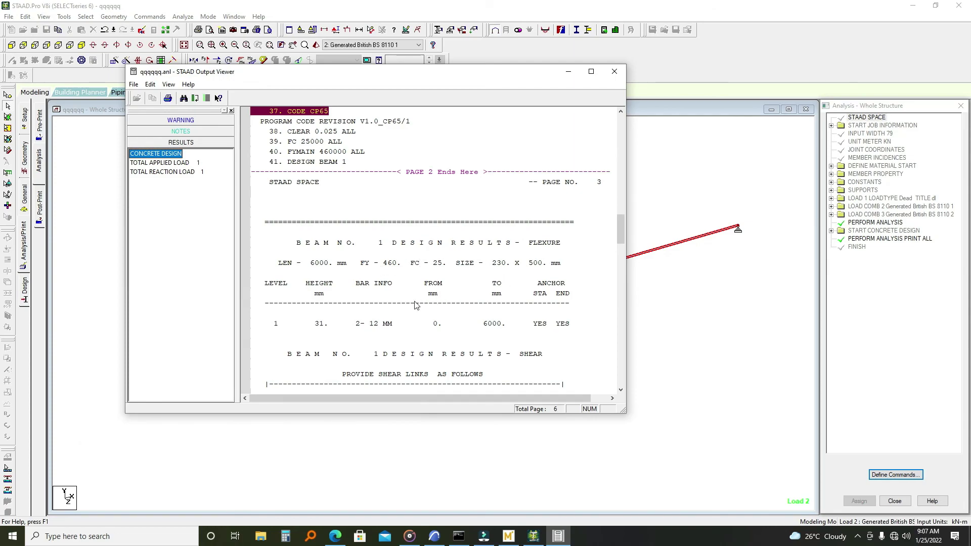
scroll(375, 313, "down", 2)
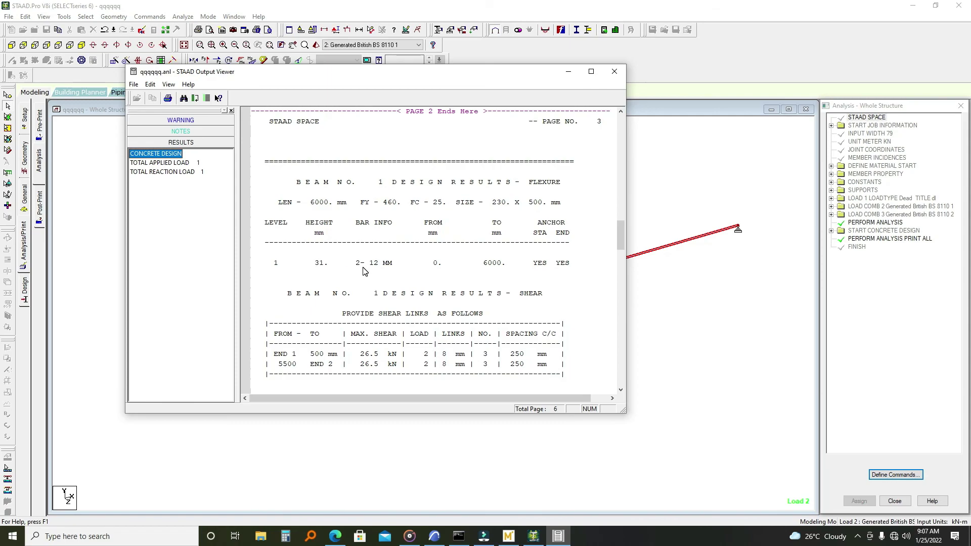
scroll(379, 272, "down", 4)
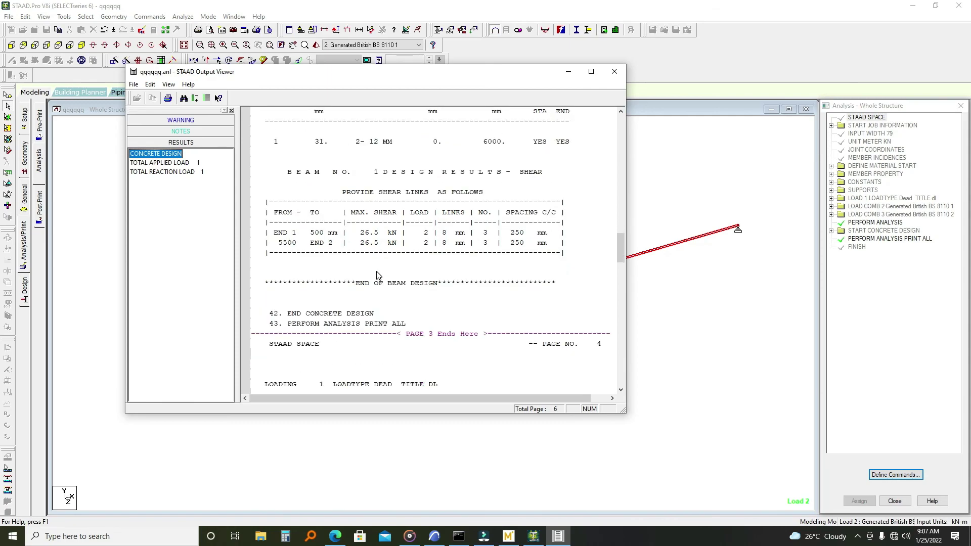
scroll(357, 277, "up", 1)
scroll(354, 278, "up", 8)
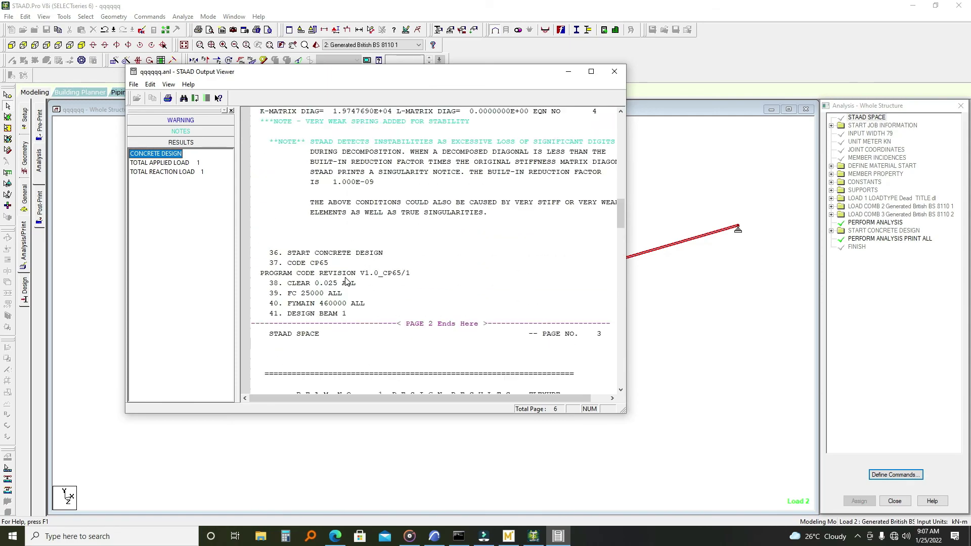
scroll(346, 283, "down", 8)
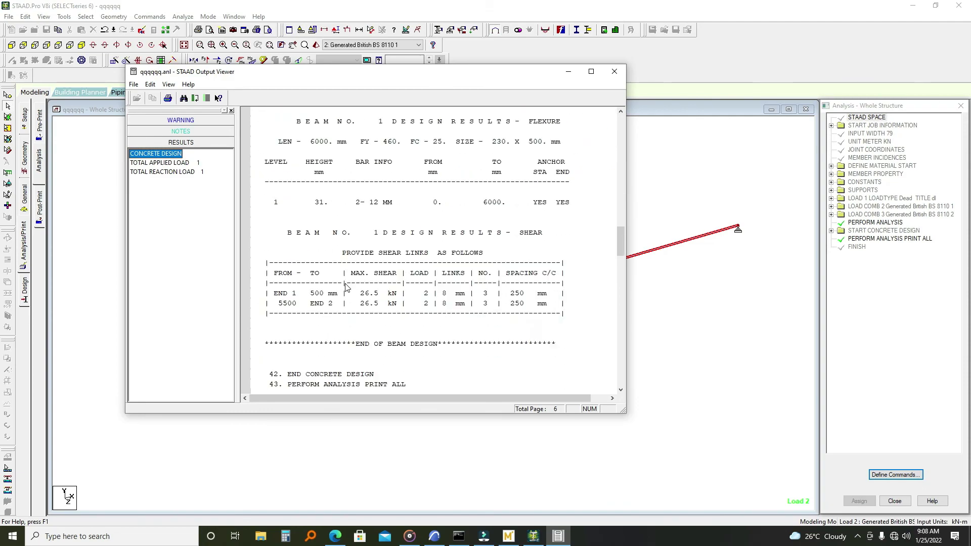